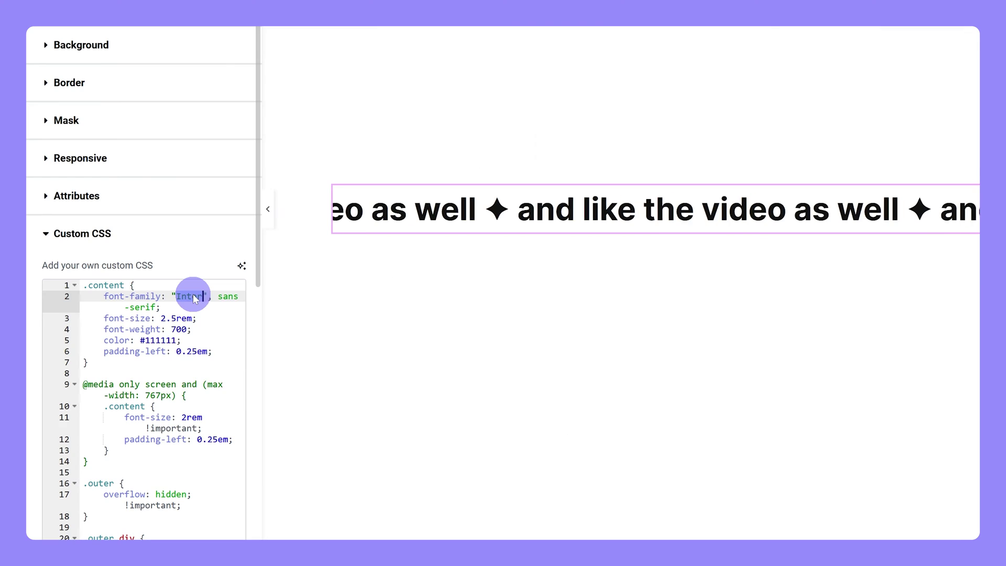
Replace the font family in the .content rule with "IBM Plex Mono"
{"action": "key", "text": "BackSpace"}
{"action": "type", "text": "IBM Plex "}
{"action": "type", "text": "Mono"}
{"action": "key", "text": "Down"}
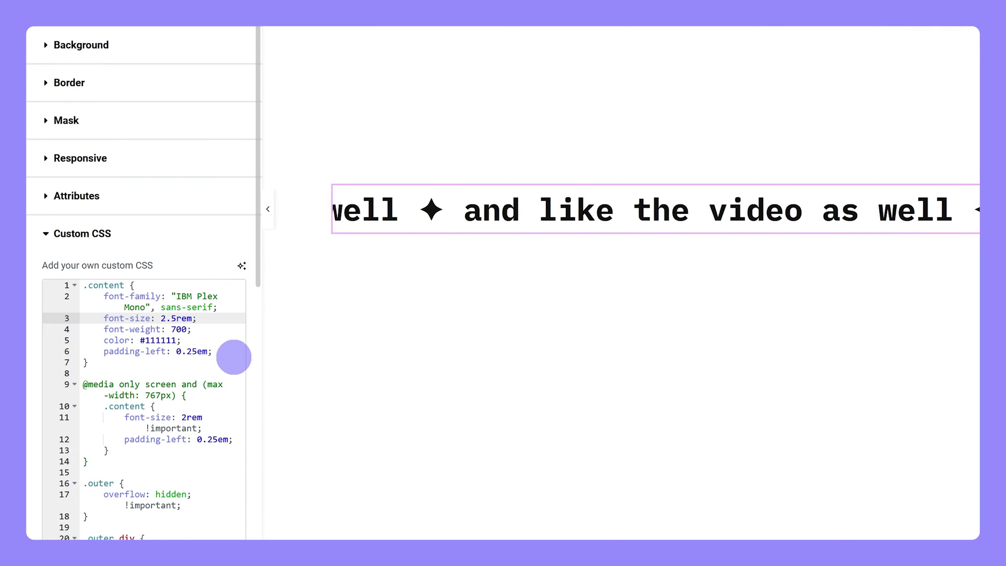
Change the font size in the .content rule to 3.5rem
{"action": "key", "text": "Right"}
{"action": "key", "text": "Right"}
{"action": "key", "text": "Right"}
{"action": "key", "text": "Right"}
{"action": "key", "text": "BackSpace"}
{"action": "type", "text": "3"}
{"action": "left_click", "coordinate": [164, 329]}
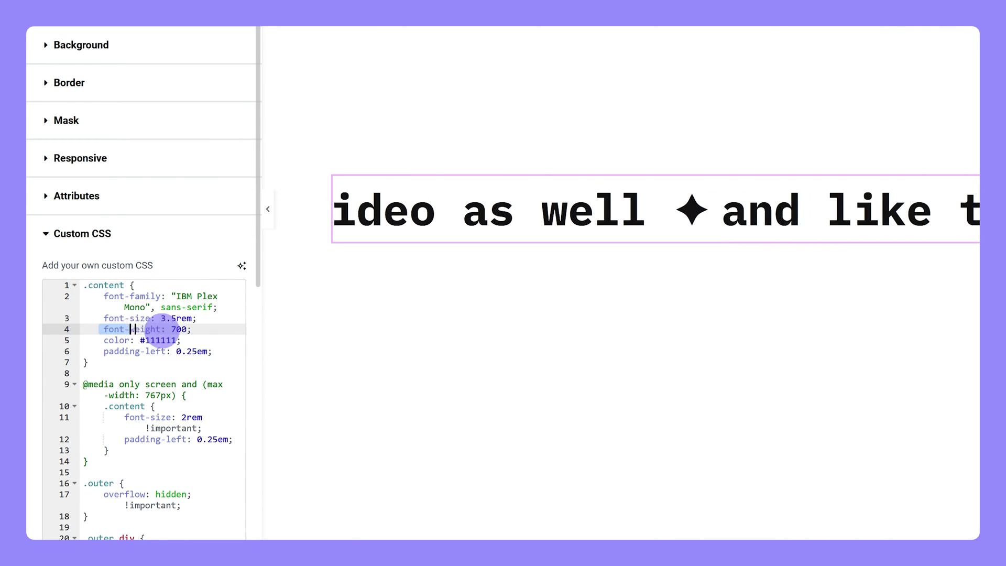
{"action": "left_click", "coordinate": [149, 341]}
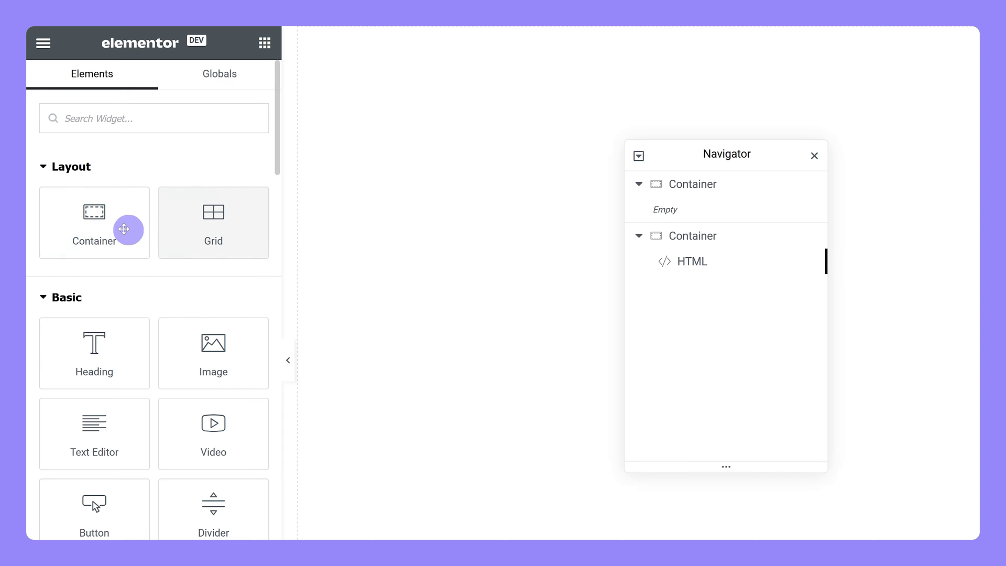
Add a nested container to the page and place an HTML widget inside it
{"action": "left_click_drag", "start_coordinate": [131, 229], "coordinate": [548, 369]}
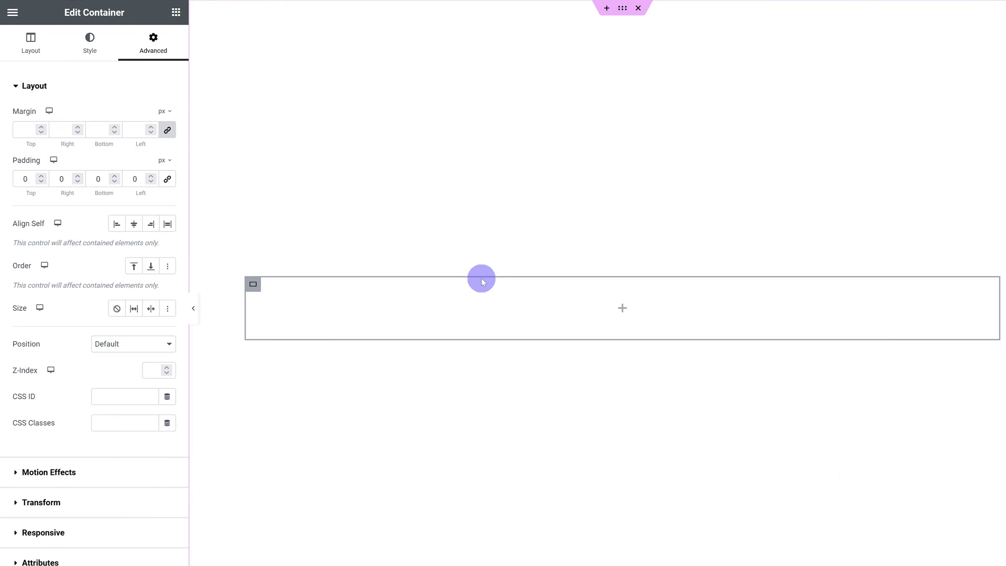
{"action": "left_click", "coordinate": [621, 308]}
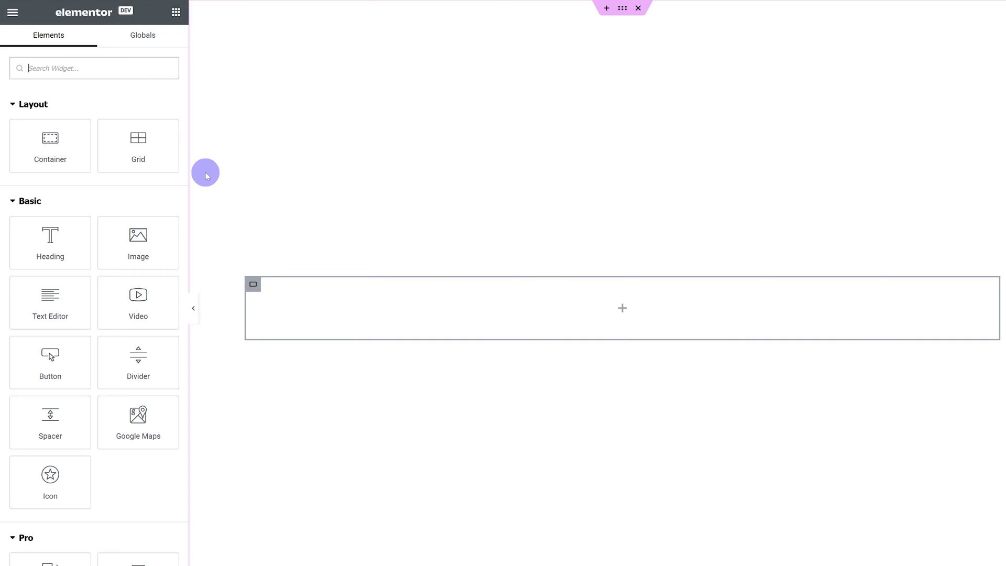
{"action": "type", "text": "html"}
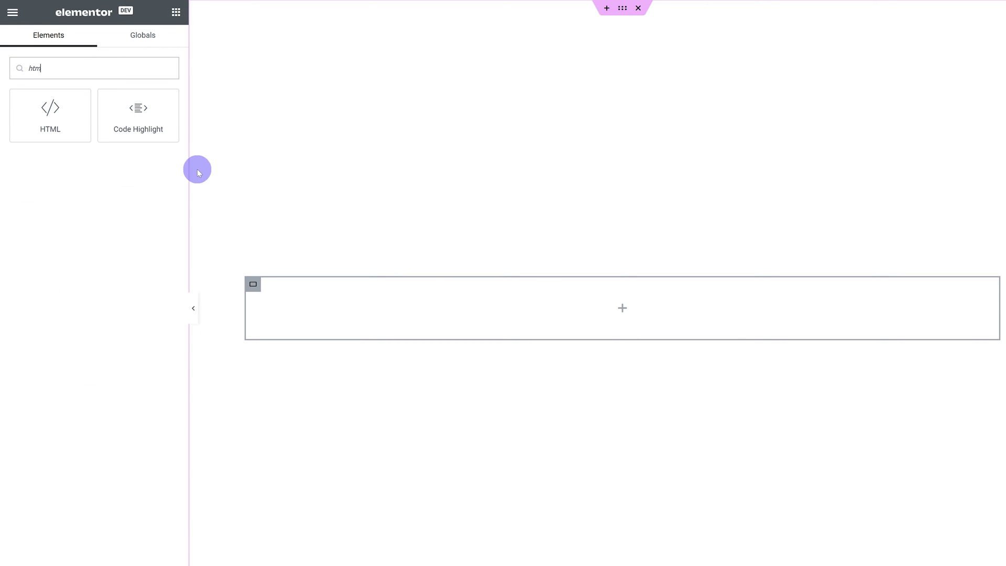
{"action": "left_click_drag", "start_coordinate": [74, 128], "coordinate": [573, 309]}
Copy the HTML and script block from the HTML_JS_CSS_first_basic_slider text file into the HTML widget's code
{"action": "key", "text": "alt+Tab"}
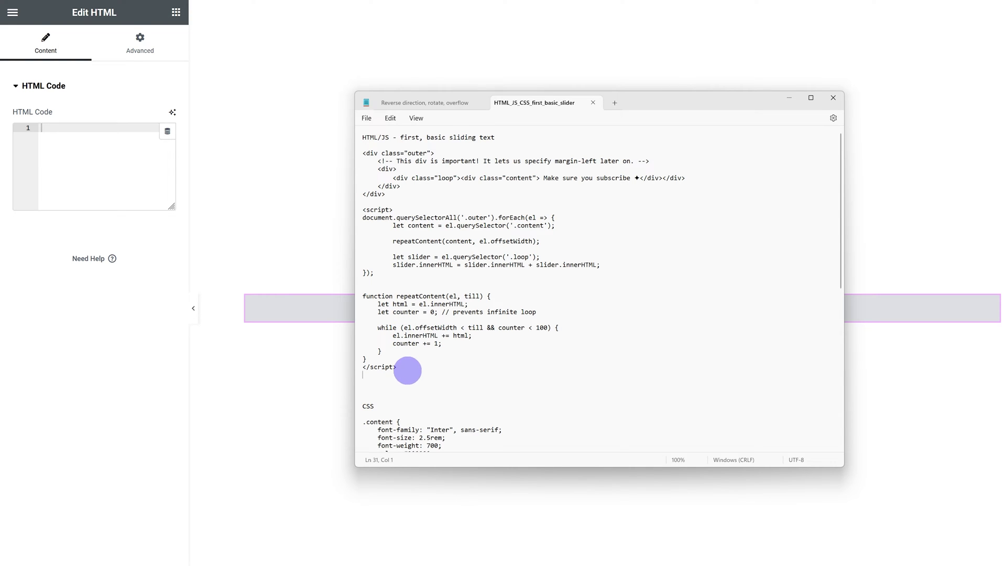
{"action": "left_click_drag", "start_coordinate": [406, 366], "coordinate": [341, 152]}
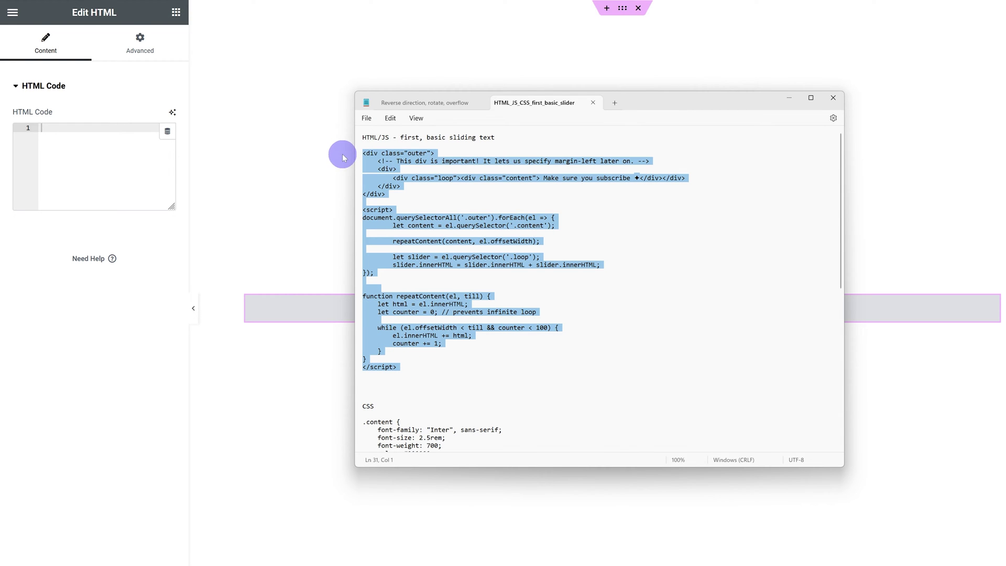
{"action": "key", "text": "ctrl+c"}
{"action": "left_click", "coordinate": [92, 168]}
{"action": "key", "text": "ctrl+v"}
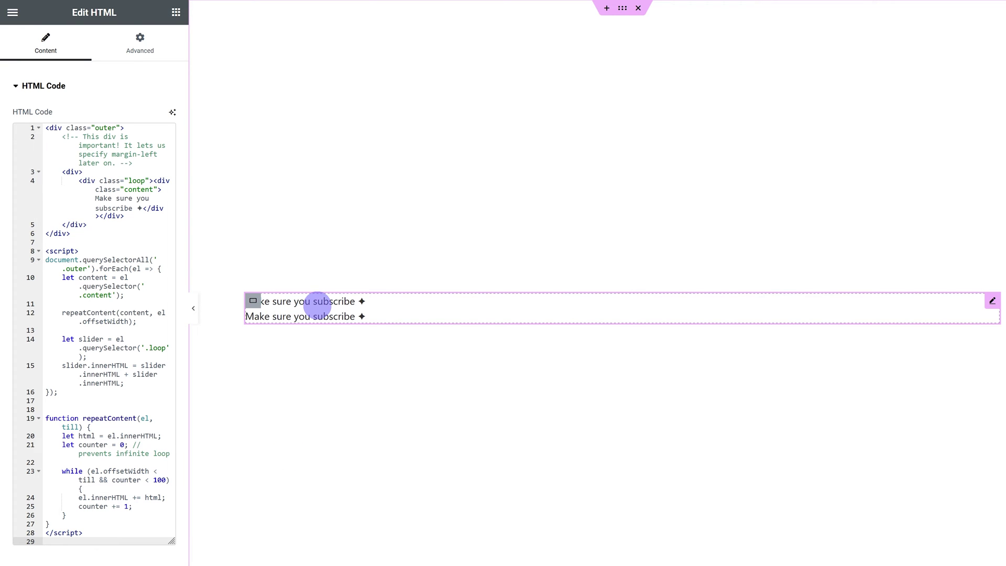
Open the Custom CSS section of the HTML widget's advanced settings
{"action": "left_click", "coordinate": [162, 41]}
{"action": "scroll", "coordinate": [105, 367], "scroll_direction": "down", "scroll_amount": 5}
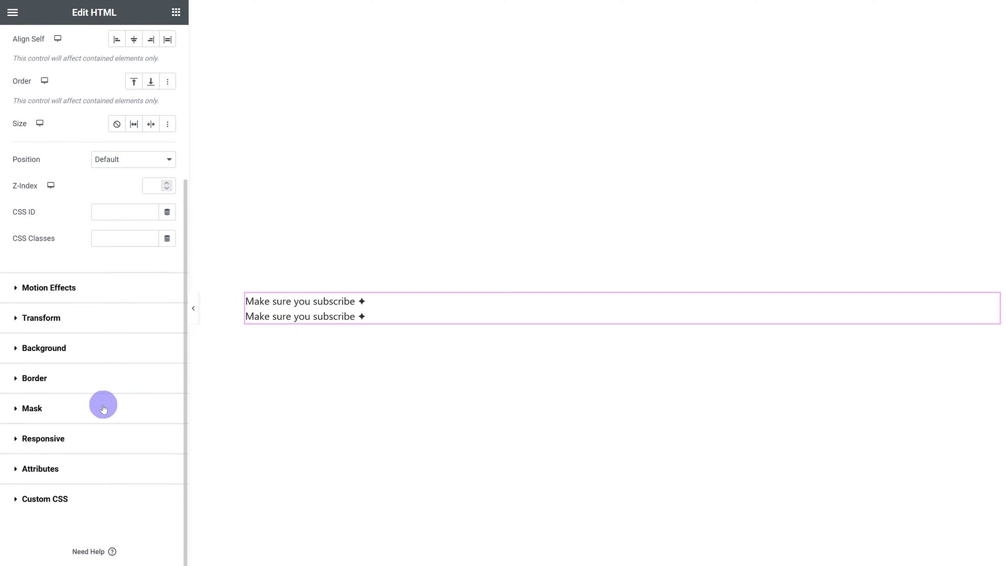
{"action": "left_click", "coordinate": [61, 502]}
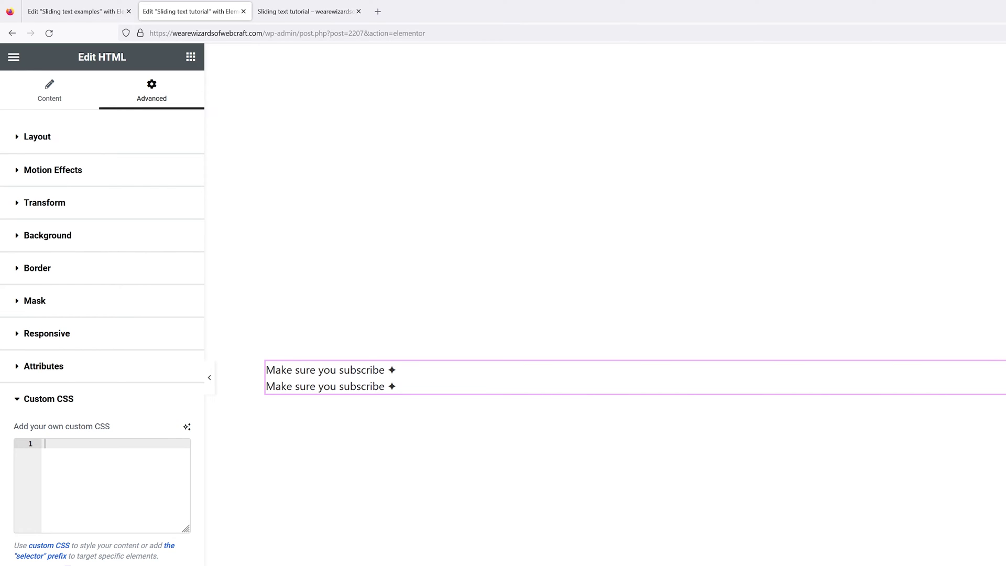
View the Additional CSS editor in the WordPress customizer for the Sliding text tutorial page
{"action": "left_click", "coordinate": [314, 11]}
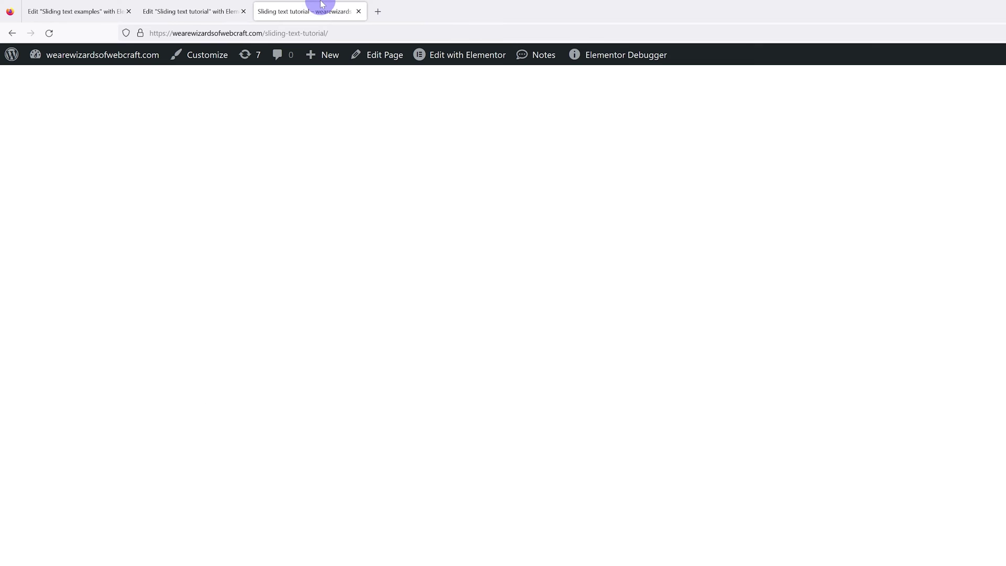
{"action": "left_click", "coordinate": [200, 64]}
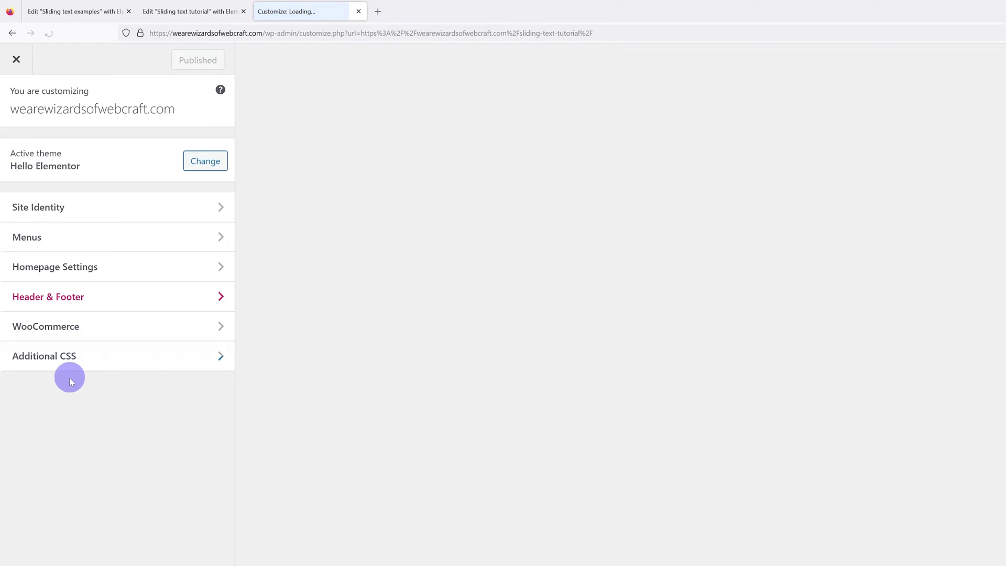
{"action": "left_click", "coordinate": [78, 356]}
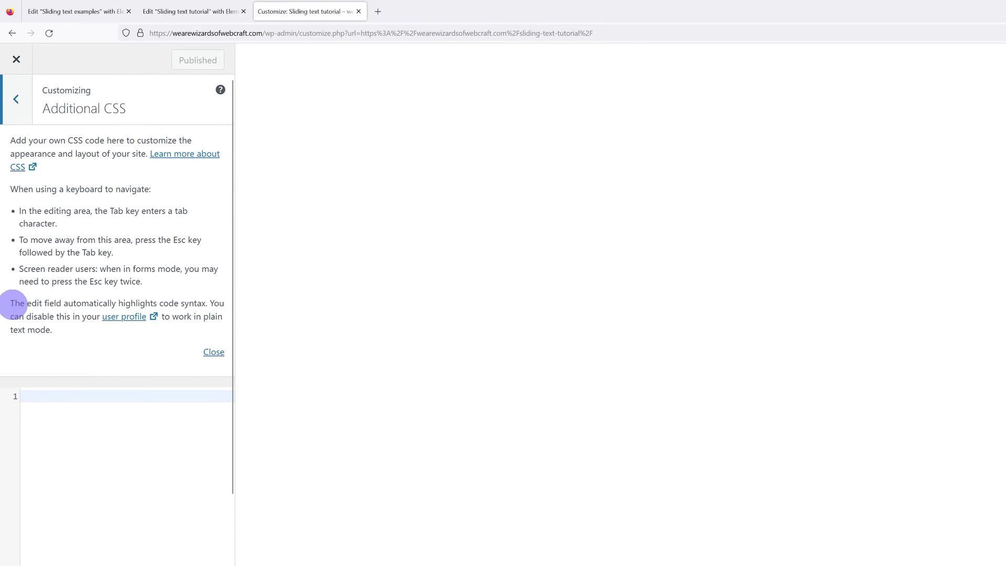
{"action": "left_click", "coordinate": [47, 395]}
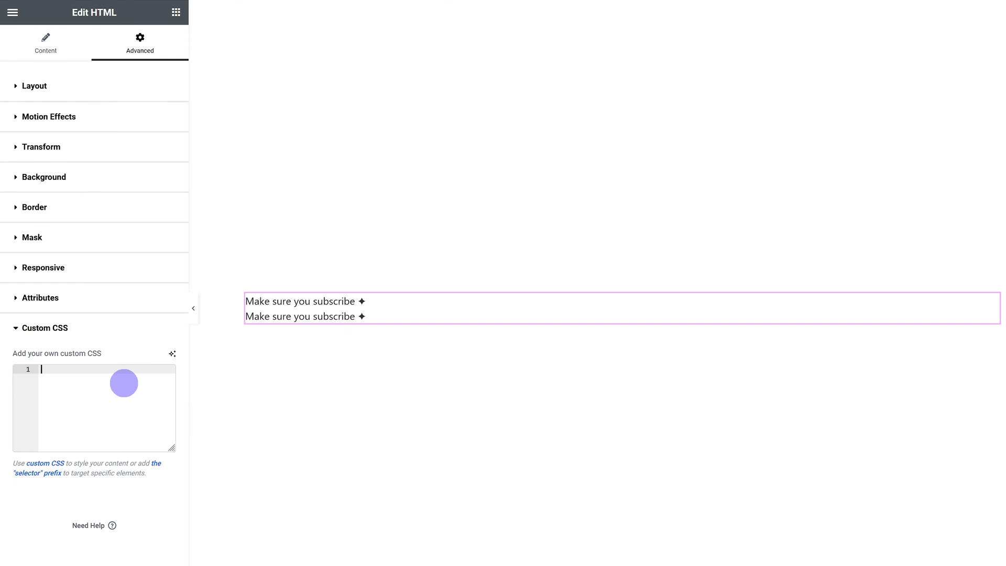
Paste the sliding text styles into the HTML widget's custom CSS
{"action": "key", "text": "ctrl+v"}
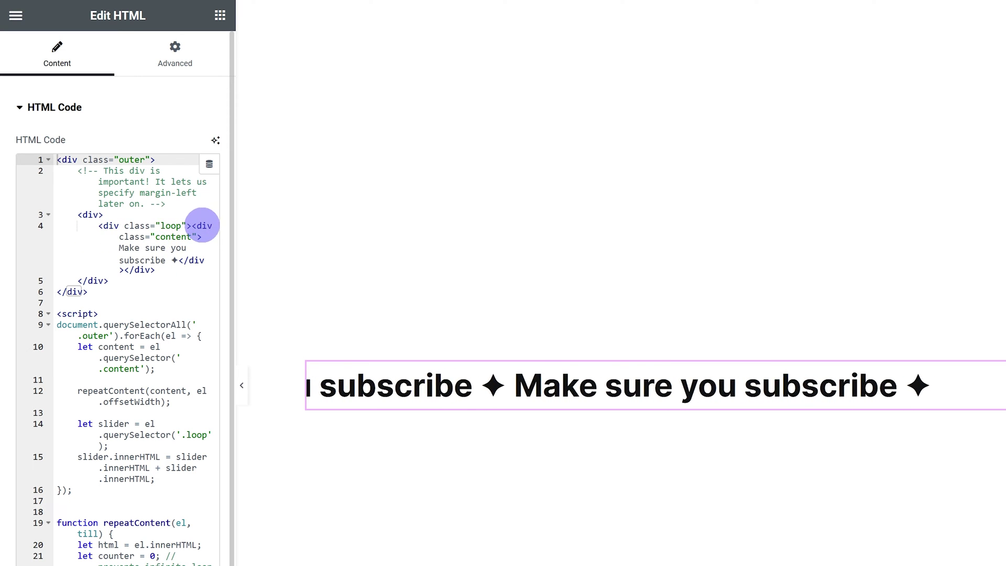
Replace the slider's wording before the ✦ symbol in the HTML code with "and like the video as well"
{"action": "left_click_drag", "start_coordinate": [119, 247], "coordinate": [167, 263]}
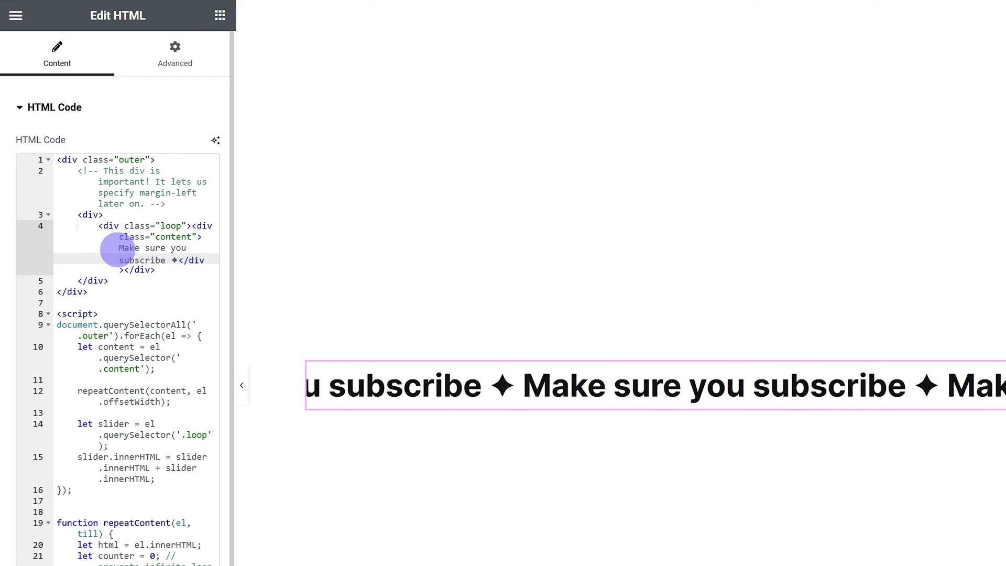
{"action": "left_click", "coordinate": [120, 248]}
{"action": "left_click_drag", "start_coordinate": [130, 251], "coordinate": [167, 261]}
{"action": "type", "text": "and like the video"}
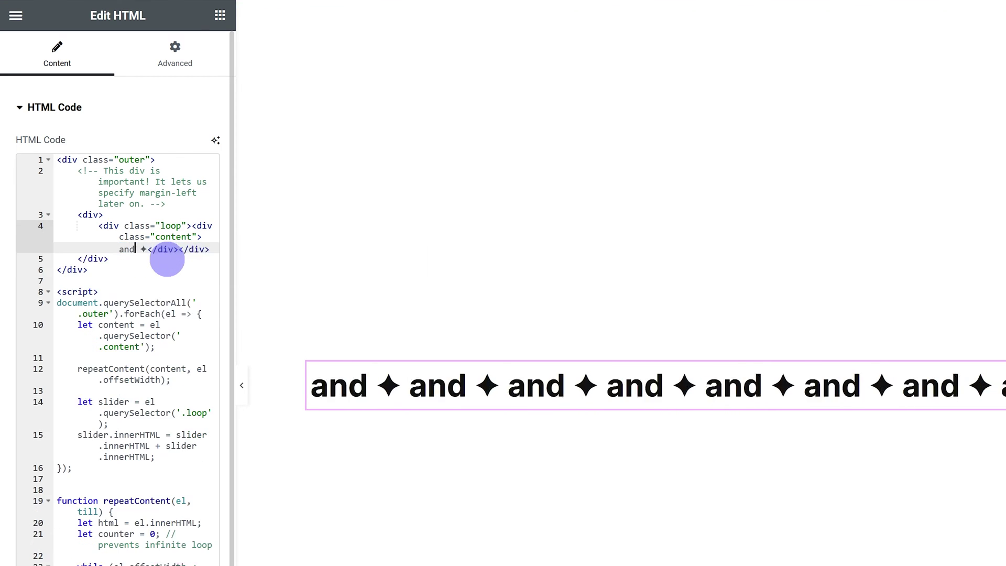
{"action": "type", "text": " as well"}
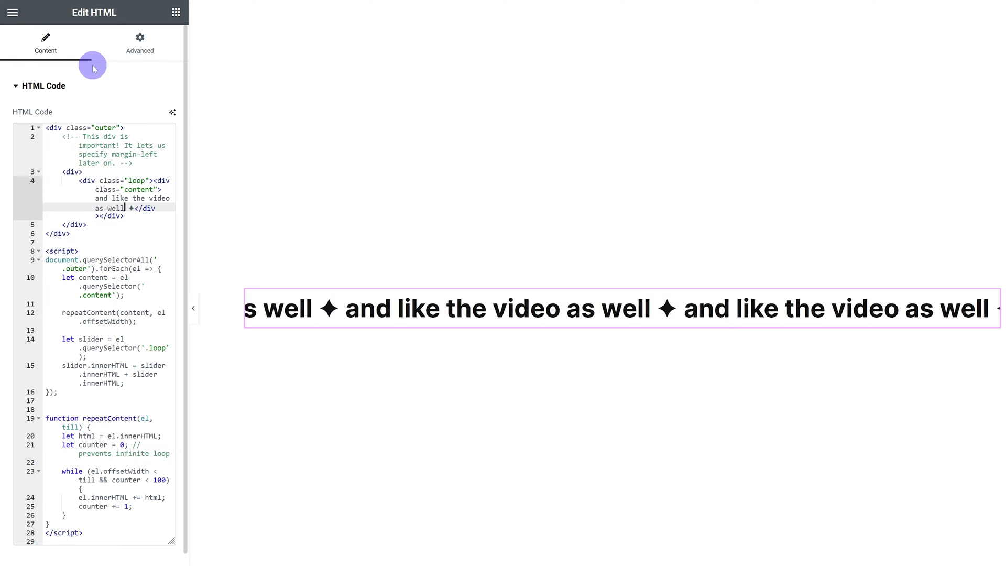
In the HTML widget's custom CSS, set the .content font family to "IBM Plex Mono"
{"action": "left_click", "coordinate": [126, 52]}
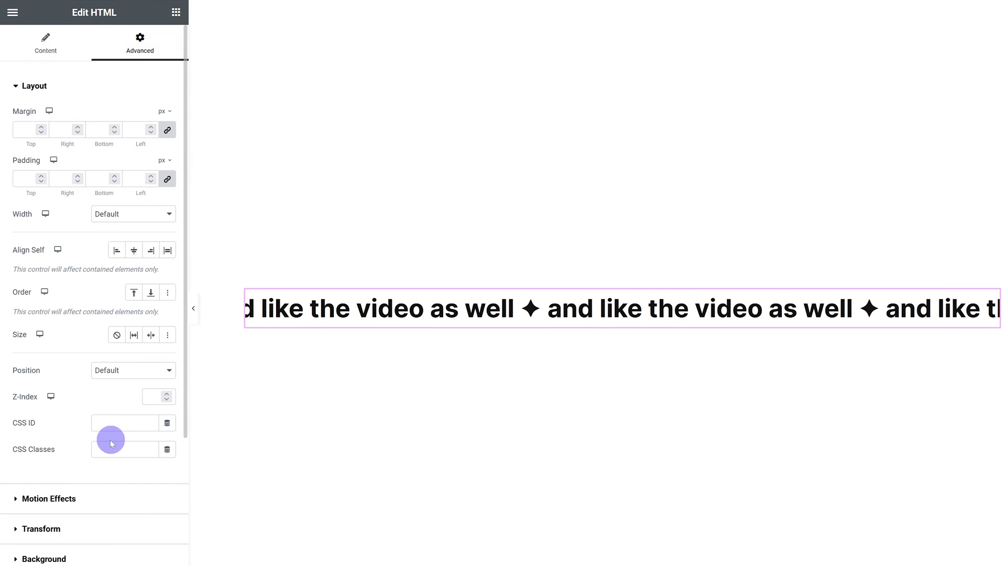
{"action": "scroll", "coordinate": [74, 480], "scroll_direction": "down", "scroll_amount": 4}
{"action": "left_click", "coordinate": [71, 497]}
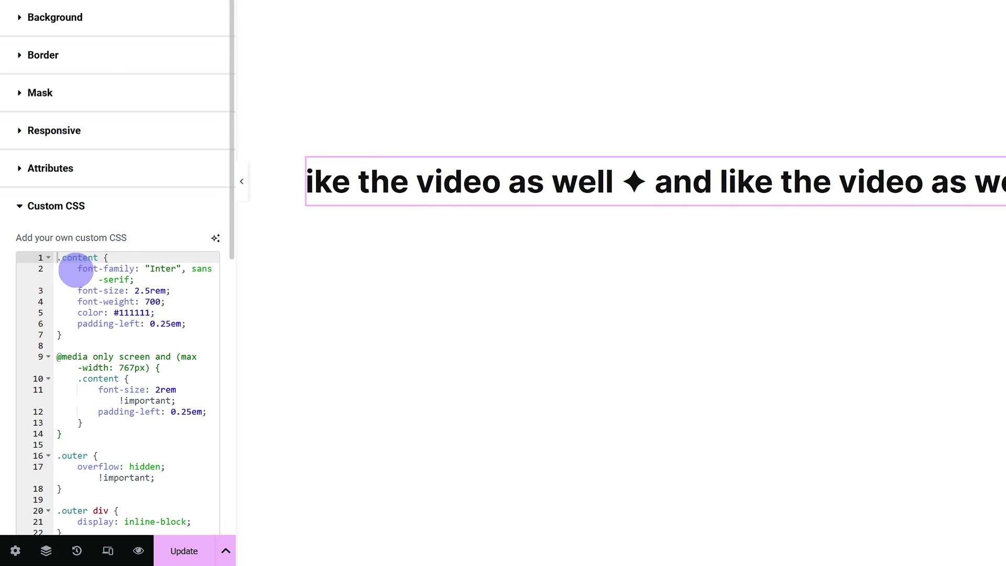
{"action": "left_click_drag", "start_coordinate": [78, 269], "coordinate": [116, 270]}
{"action": "double_click", "coordinate": [168, 271]}
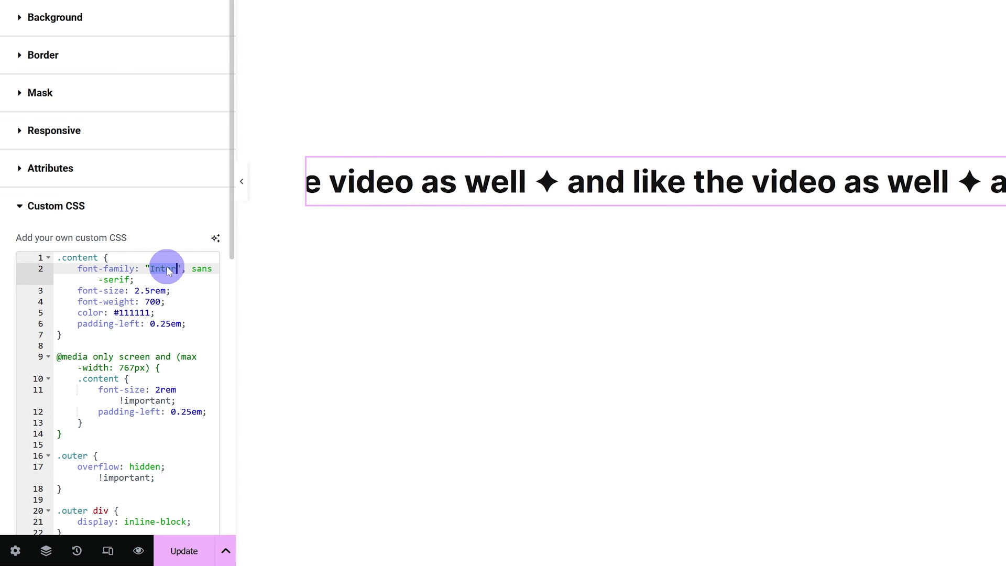
{"action": "type", "text": "IBM Plex Mono"}
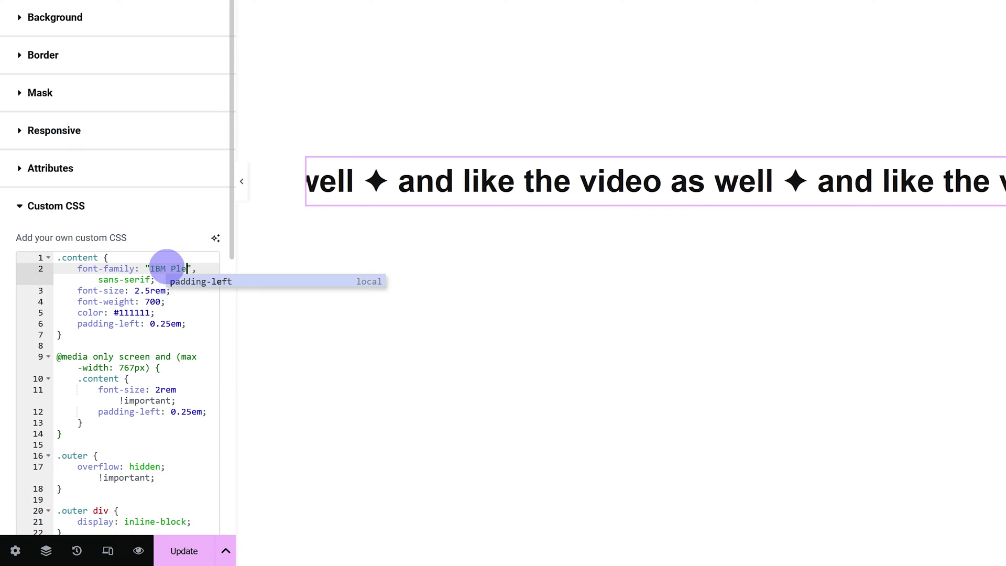
Set the .content font size to 3.5rem in the widget's custom CSS
{"action": "left_click", "coordinate": [183, 290]}
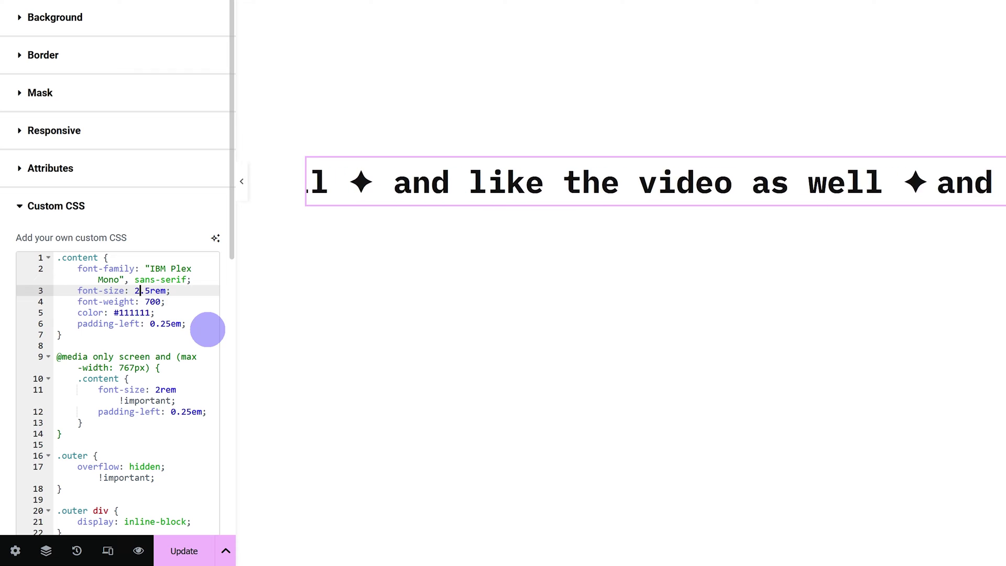
{"action": "key", "text": "BackSpace"}
{"action": "type", "text": "3"}
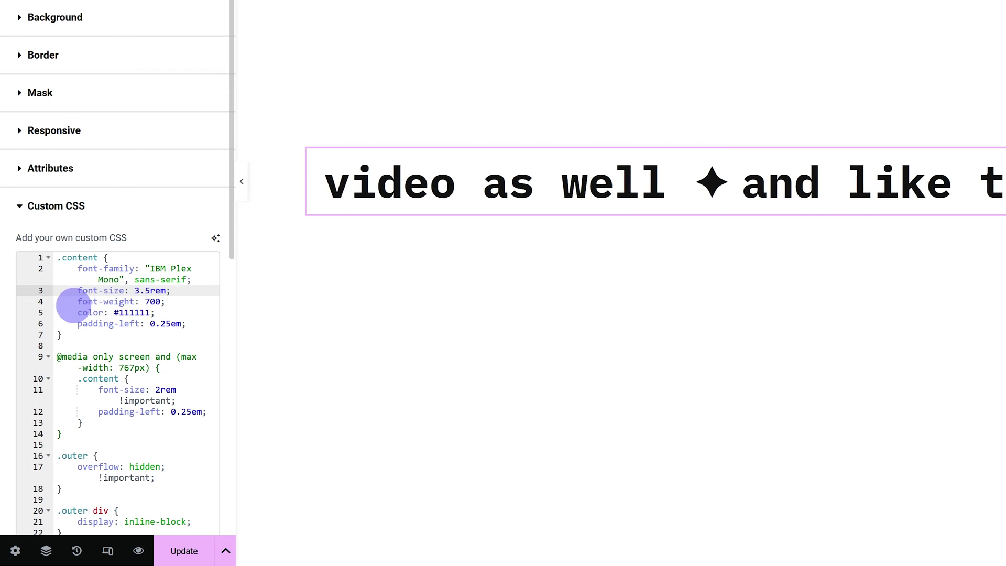
{"action": "left_click_drag", "start_coordinate": [73, 302], "coordinate": [172, 301]}
{"action": "double_click", "coordinate": [128, 313]}
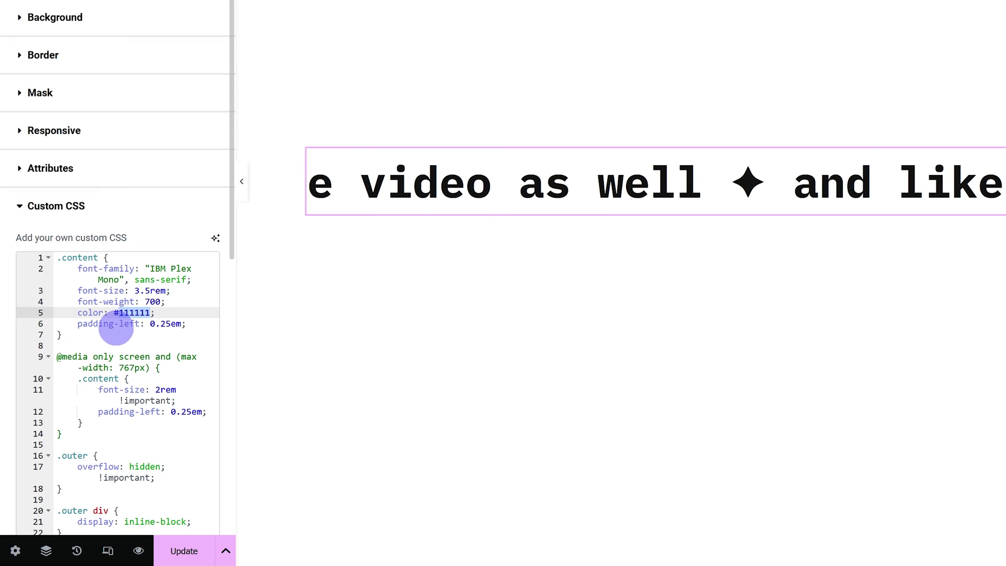
{"action": "left_click_drag", "start_coordinate": [74, 324], "coordinate": [135, 324]}
{"action": "left_click", "coordinate": [136, 323]}
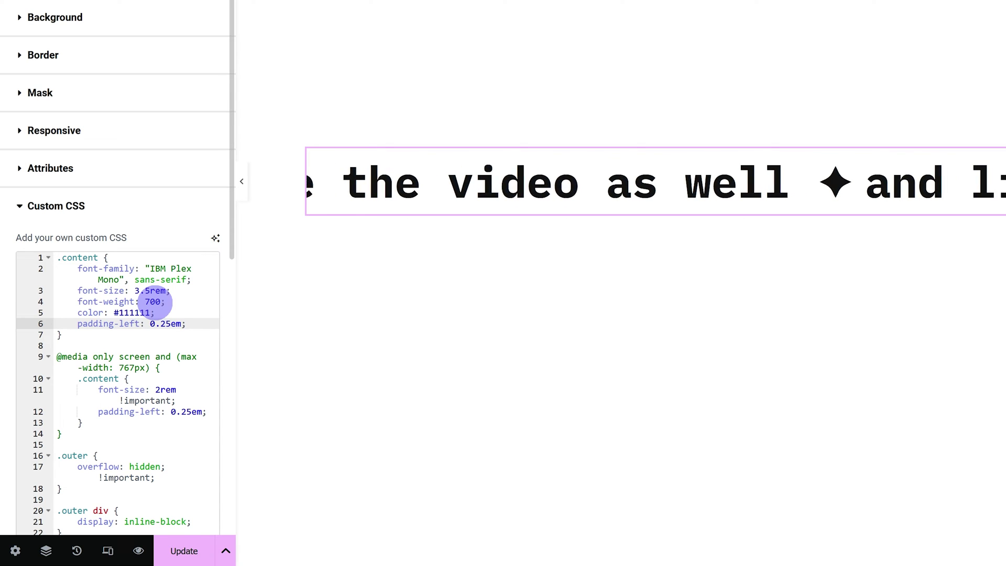
Try a left padding of 2.25em in the .content rule, and restore it to 0.25em
{"action": "left_click", "coordinate": [155, 323]}
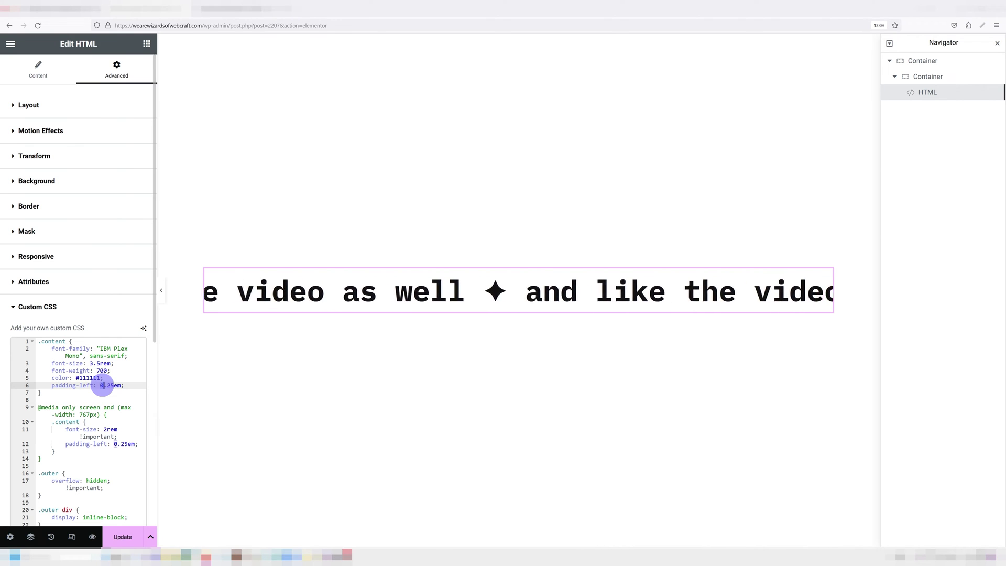
{"action": "key", "text": "BackSpace"}
{"action": "type", "text": "2"}
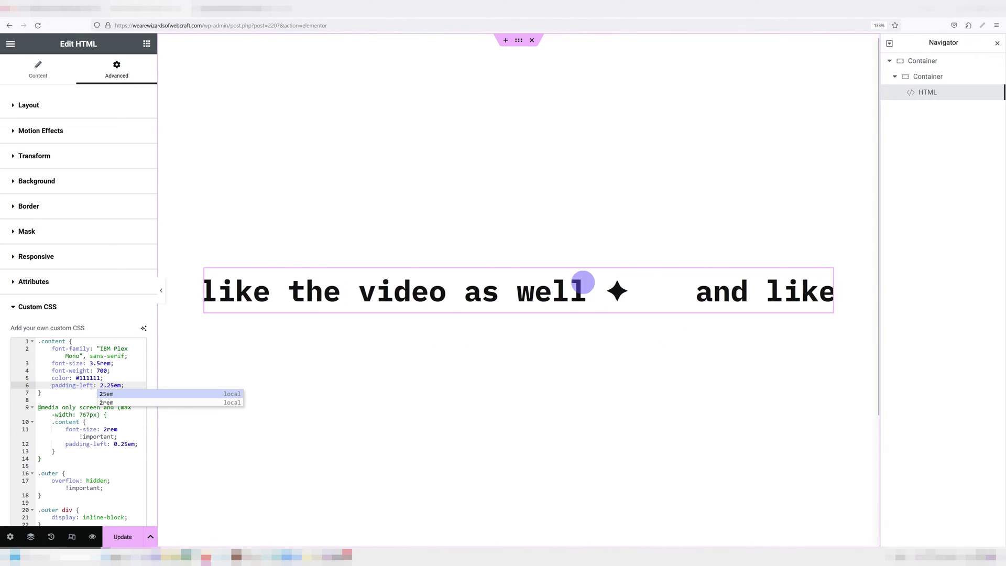
{"action": "key", "text": "BackSpace"}
{"action": "type", "text": "0"}
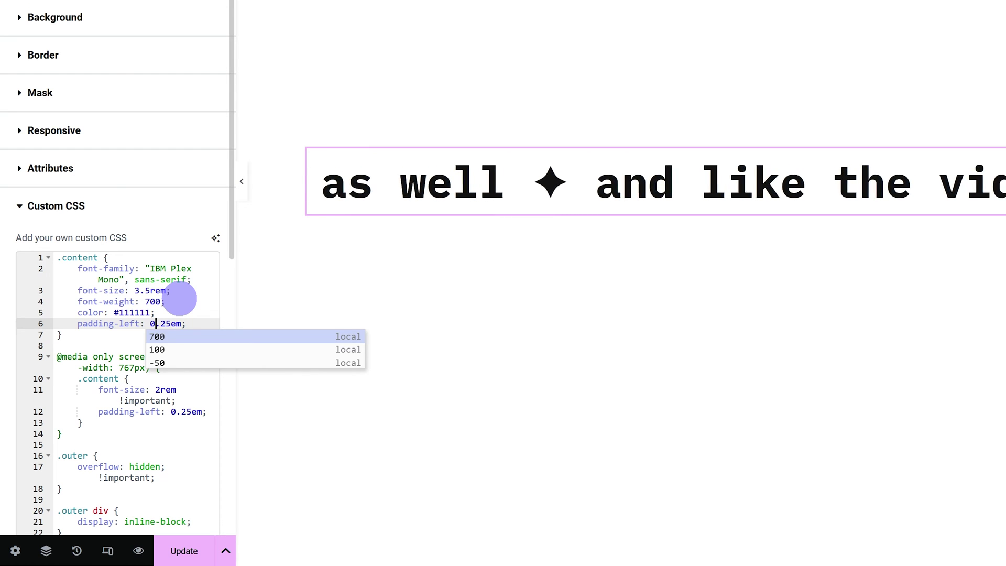
Set the left padding in the main .content rule to 0.35em
{"action": "key", "text": "BackSpace"}
{"action": "type", "text": "3"}
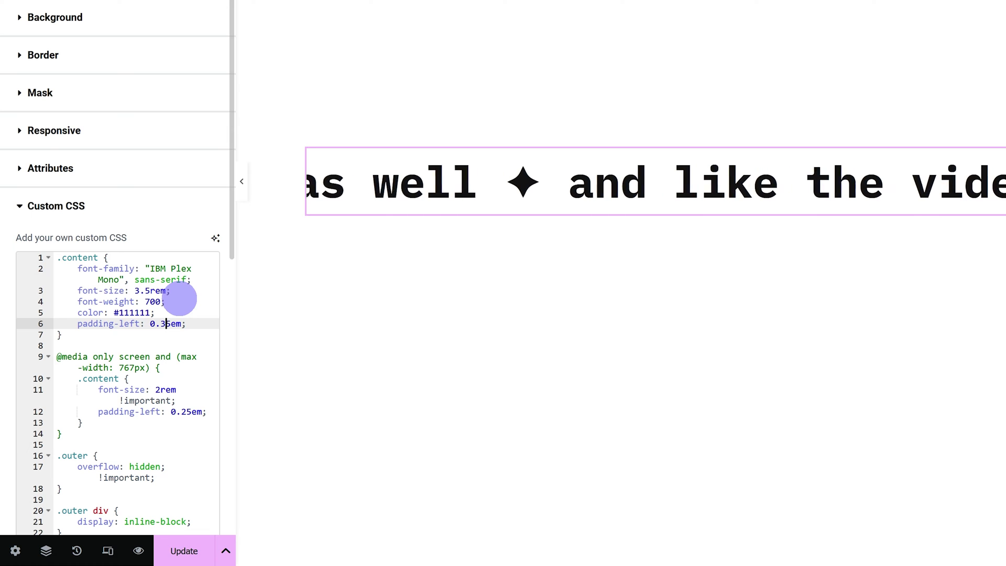
{"action": "key", "text": "BackSpace"}
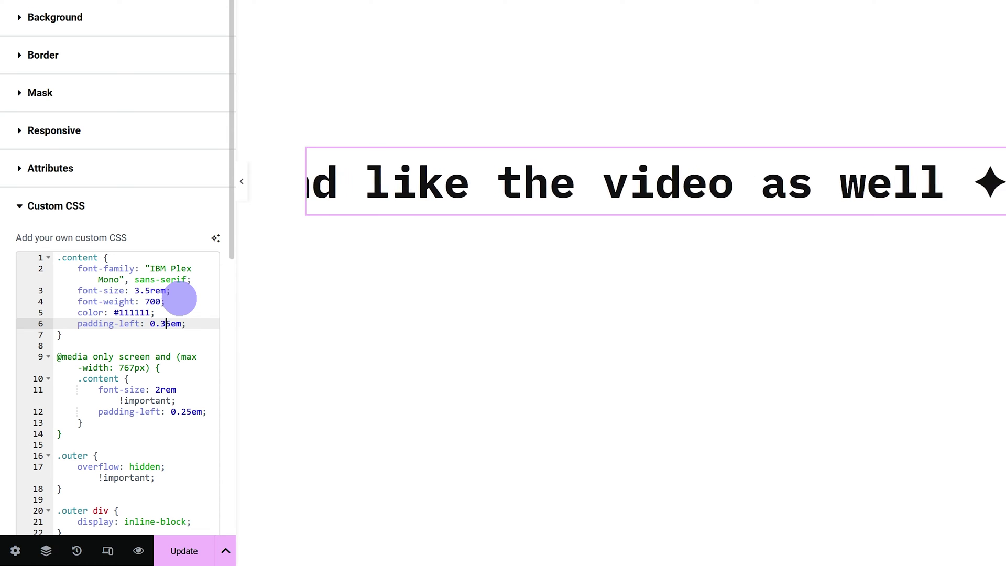
Set the loop-anim duration in the main .loop rule to 35s to slow the sliding text
{"action": "scroll", "coordinate": [179, 299], "scroll_direction": "down", "scroll_amount": 5}
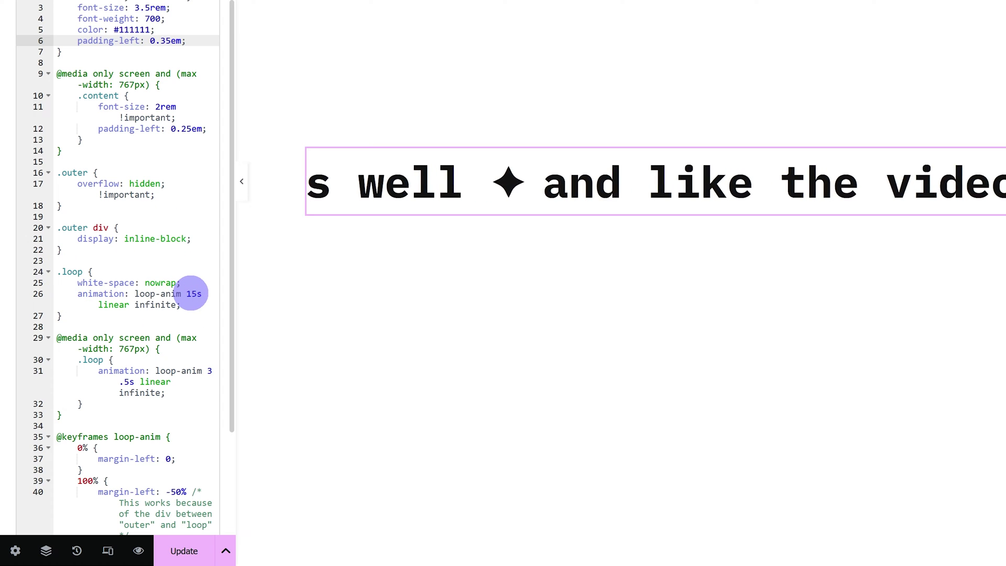
{"action": "left_click", "coordinate": [192, 293]}
{"action": "key", "text": "BackSpace"}
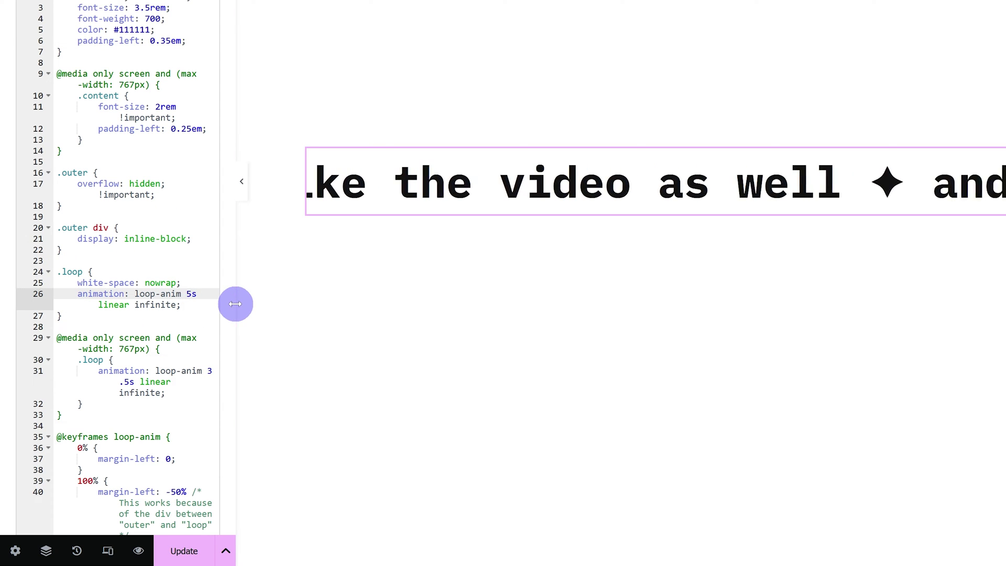
{"action": "type", "text": "3"}
{"action": "left_click", "coordinate": [168, 274]}
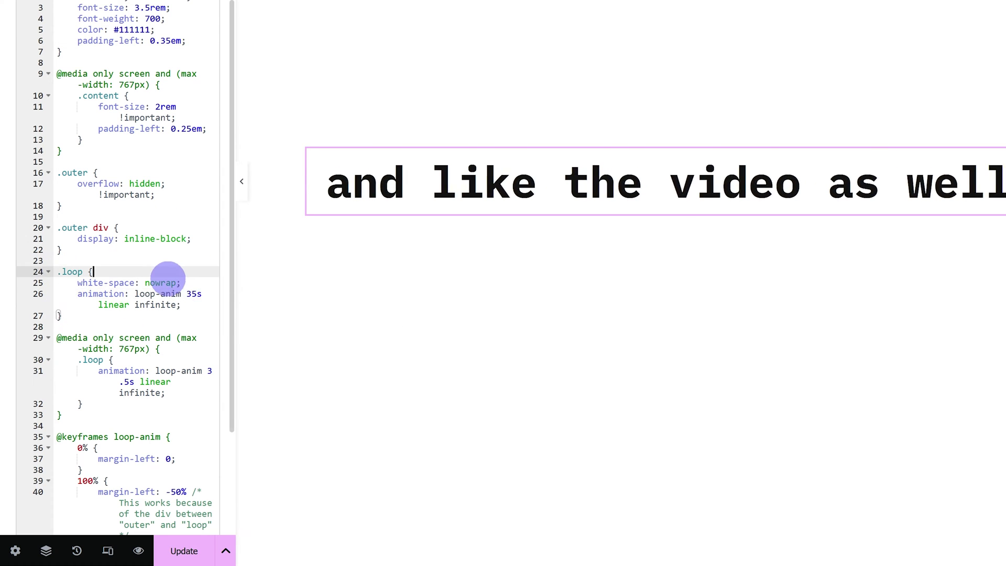
Set the loop-anim duration in the main .loop rule to 15s
{"action": "left_click", "coordinate": [188, 294]}
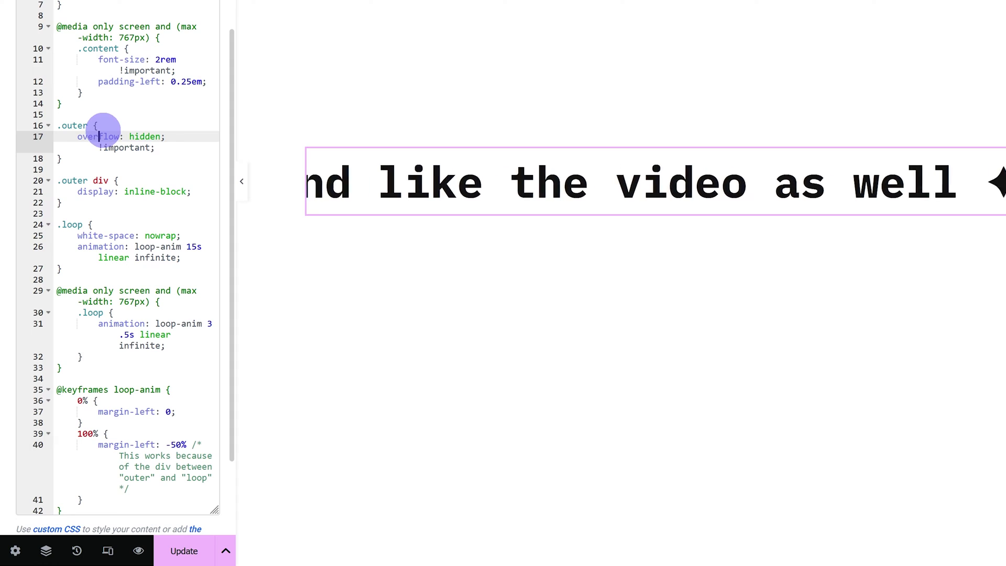
Examine the 767px media queries for the mobile .content font size and padding and the mobile .loop animation duration
{"action": "scroll", "coordinate": [108, 113], "scroll_direction": "up", "scroll_amount": 1}
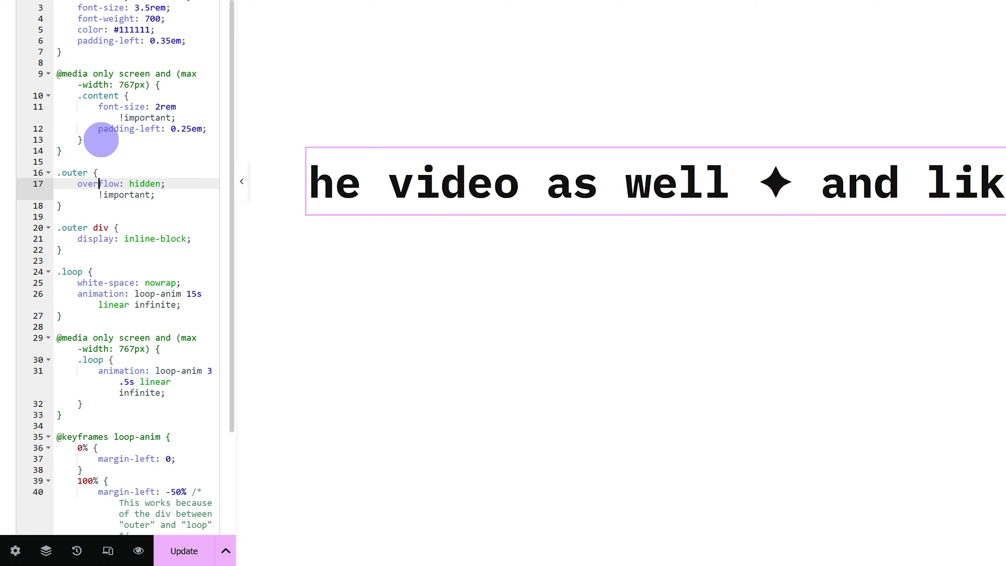
{"action": "left_click", "coordinate": [86, 146]}
{"action": "left_click_drag", "start_coordinate": [85, 142], "coordinate": [40, 74]}
{"action": "left_click", "coordinate": [71, 76]}
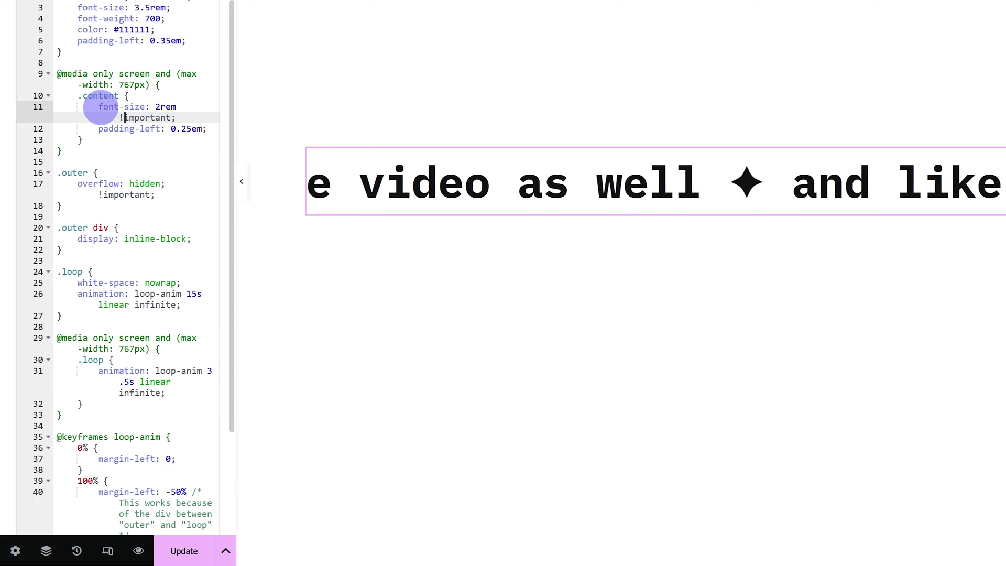
{"action": "left_click_drag", "start_coordinate": [98, 107], "coordinate": [156, 107]}
{"action": "left_click_drag", "start_coordinate": [98, 129], "coordinate": [192, 129]}
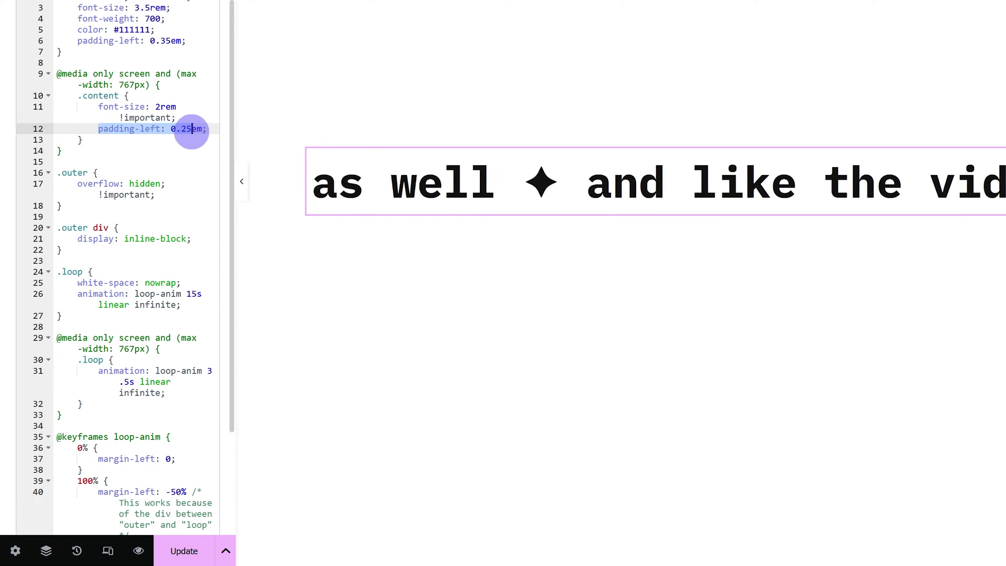
{"action": "left_click_drag", "start_coordinate": [119, 84], "coordinate": [135, 85]}
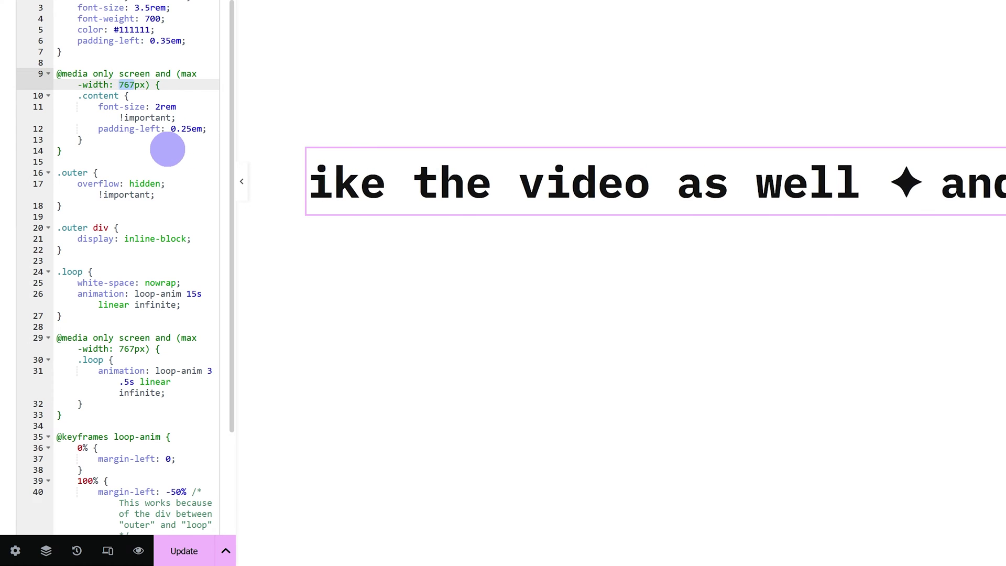
{"action": "scroll", "coordinate": [167, 149], "scroll_direction": "down", "scroll_amount": 1}
{"action": "left_click", "coordinate": [152, 345]}
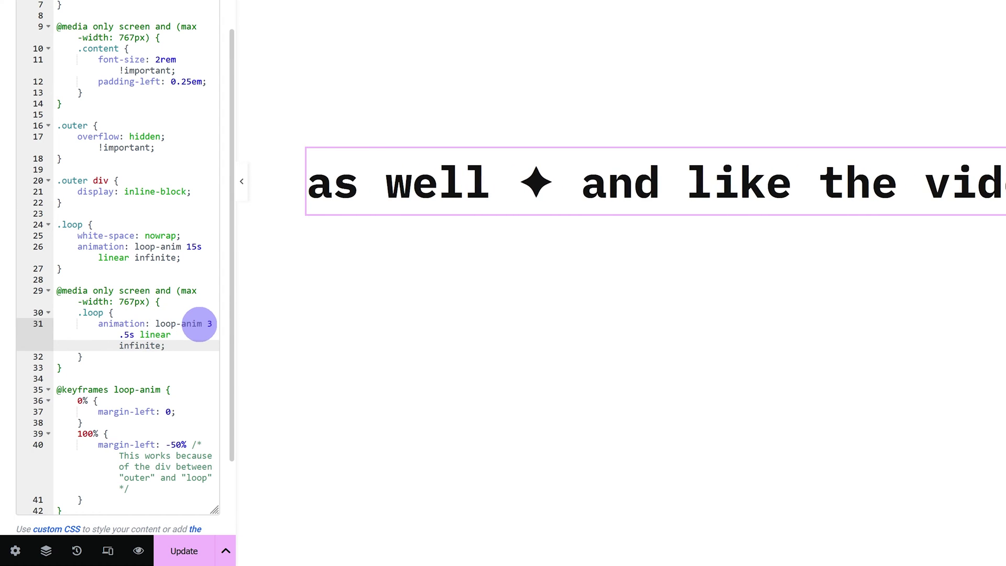
{"action": "left_click_drag", "start_coordinate": [208, 324], "coordinate": [198, 337]}
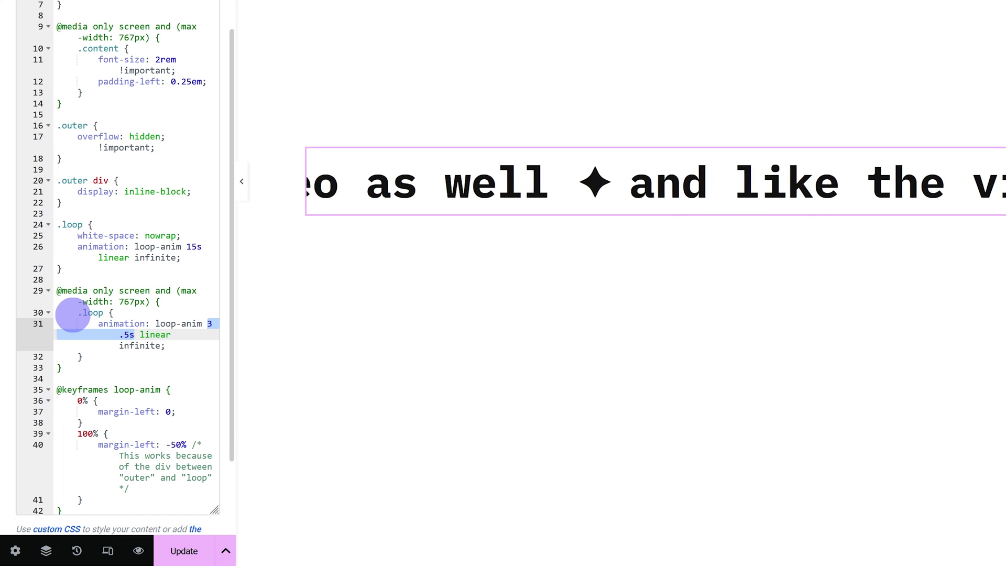
{"action": "left_click_drag", "start_coordinate": [112, 362], "coordinate": [76, 307]}
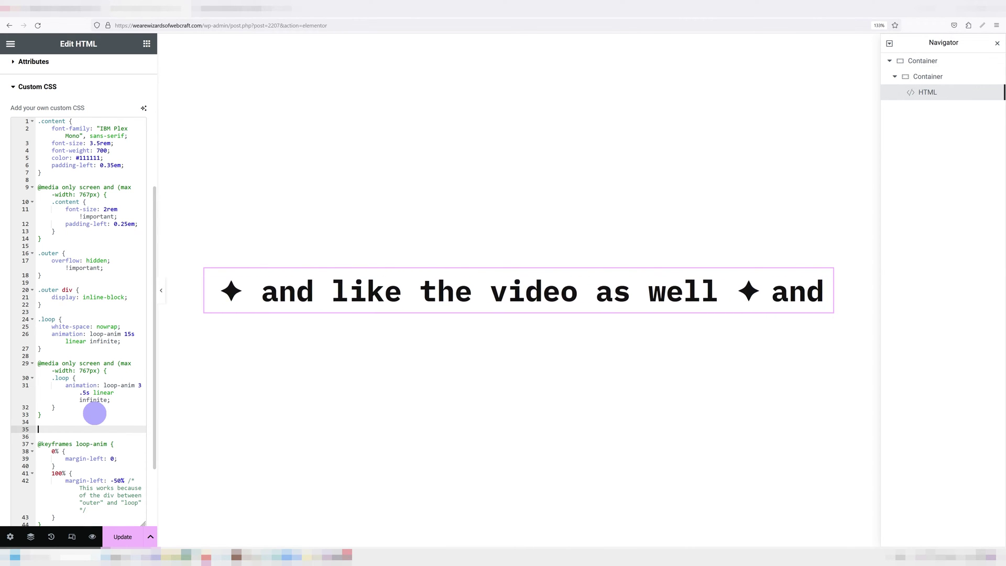
Duplicate the inner container holding the sliding text, update the page and preview it
{"action": "right_click", "coordinate": [214, 276]}
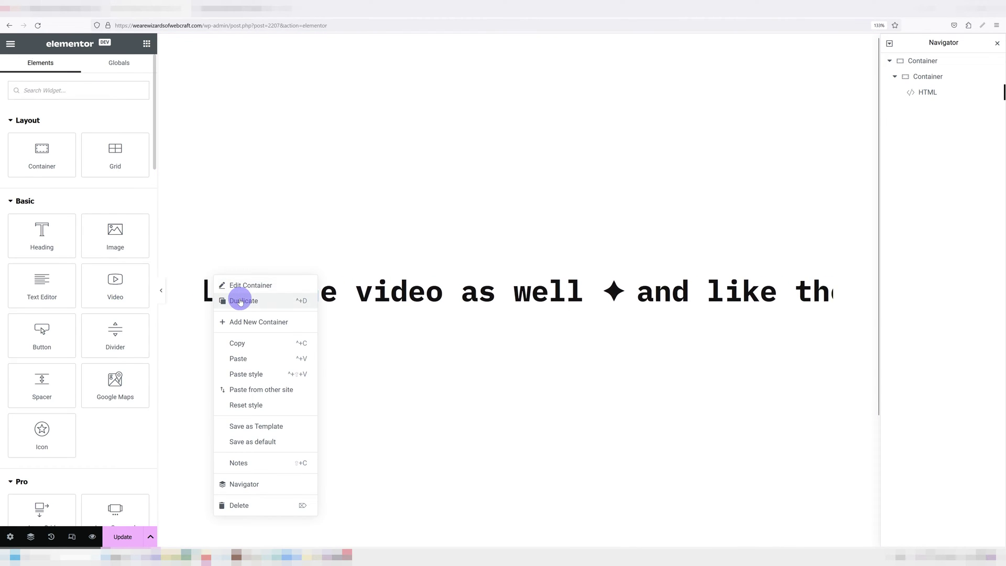
{"action": "left_click", "coordinate": [241, 302]}
{"action": "left_click", "coordinate": [122, 536]}
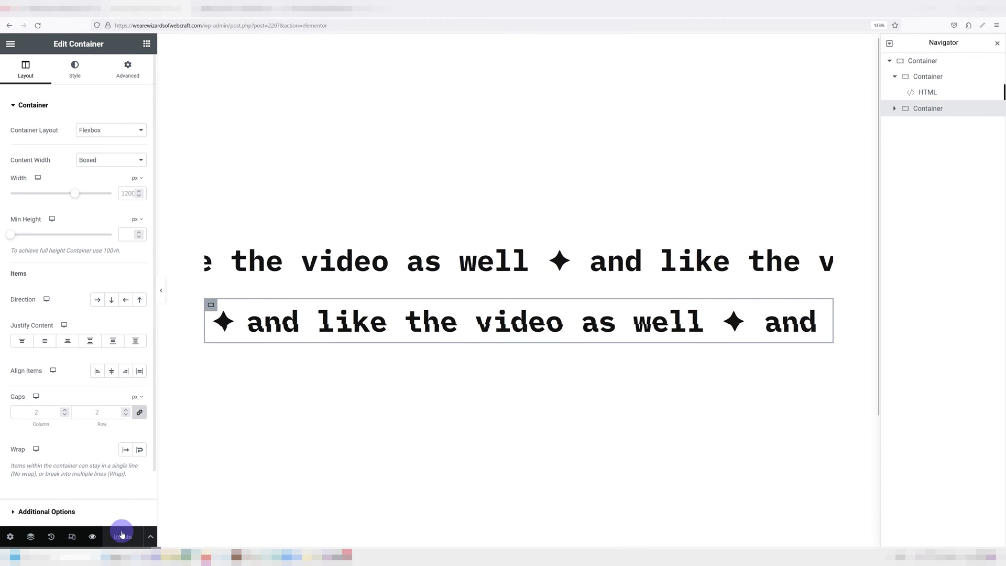
{"action": "left_click", "coordinate": [93, 536]}
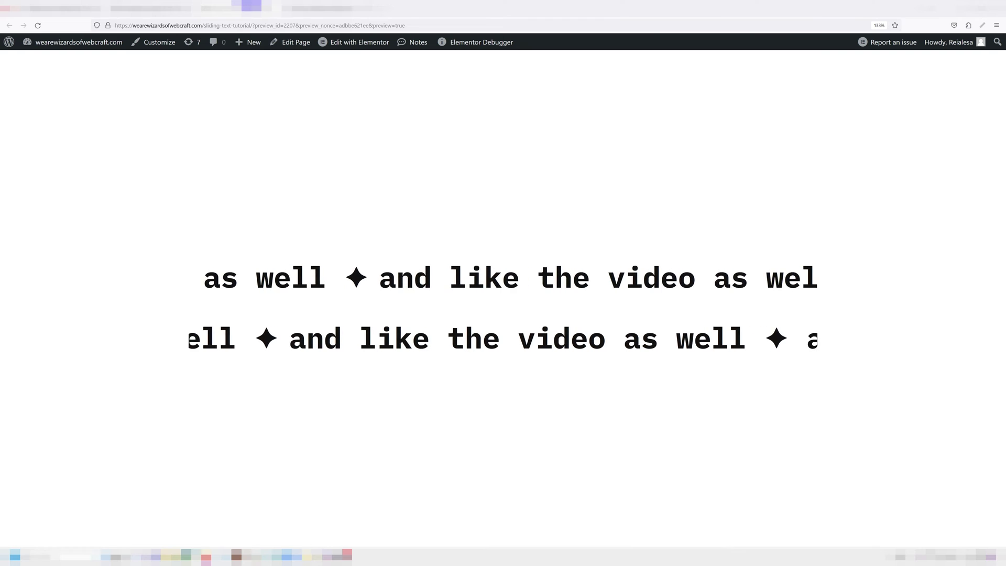
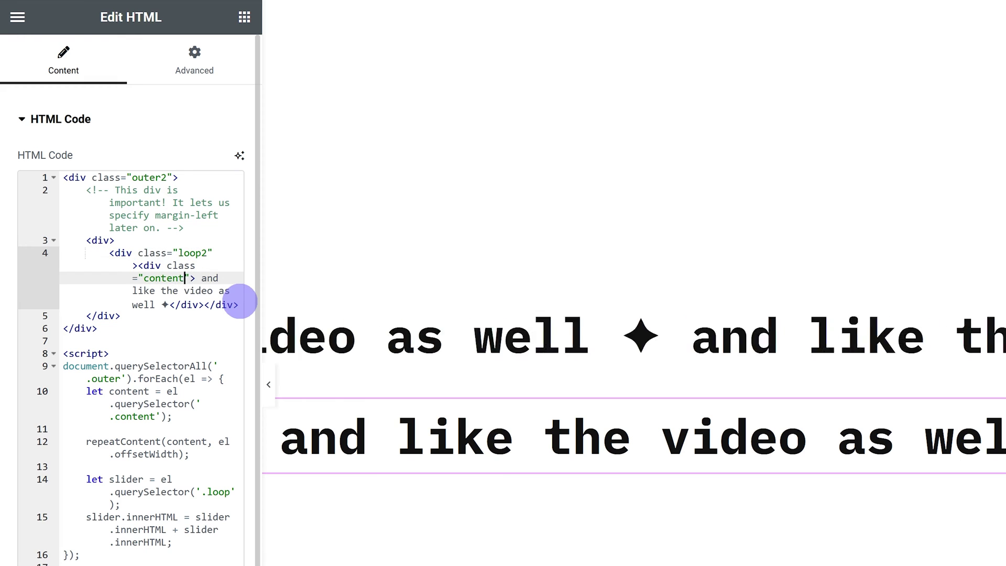
Rename the duplicate's content class to content2 in the HTML code and change the script selectors to .outer2, .content2 and .loop2
{"action": "type", "text": "2"}
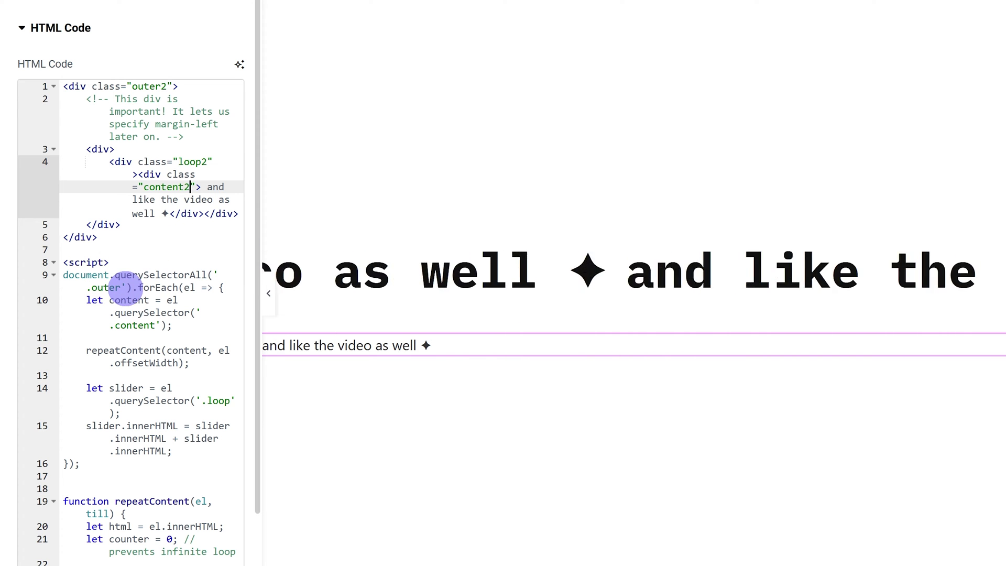
{"action": "left_click", "coordinate": [122, 287]}
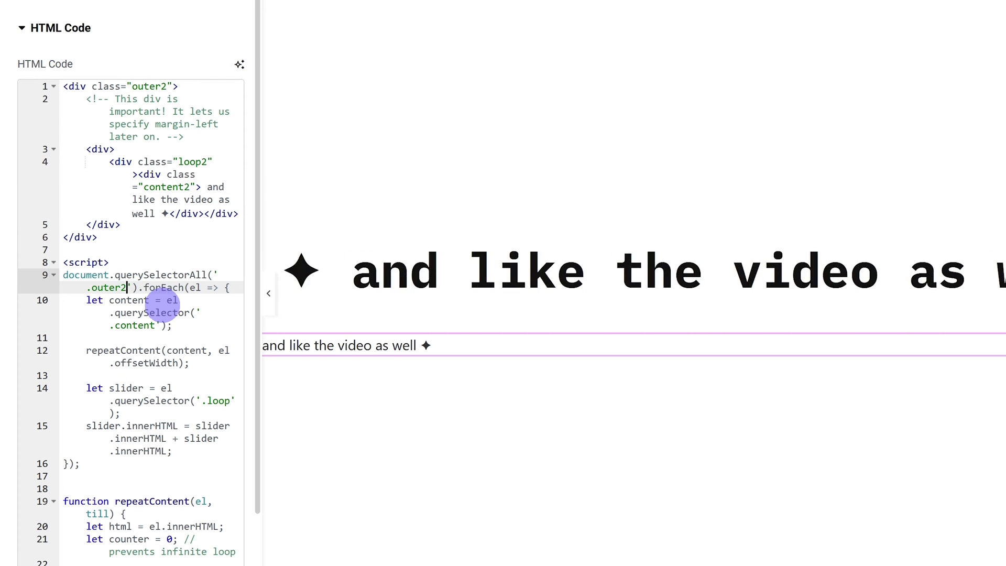
{"action": "left_click", "coordinate": [155, 325]}
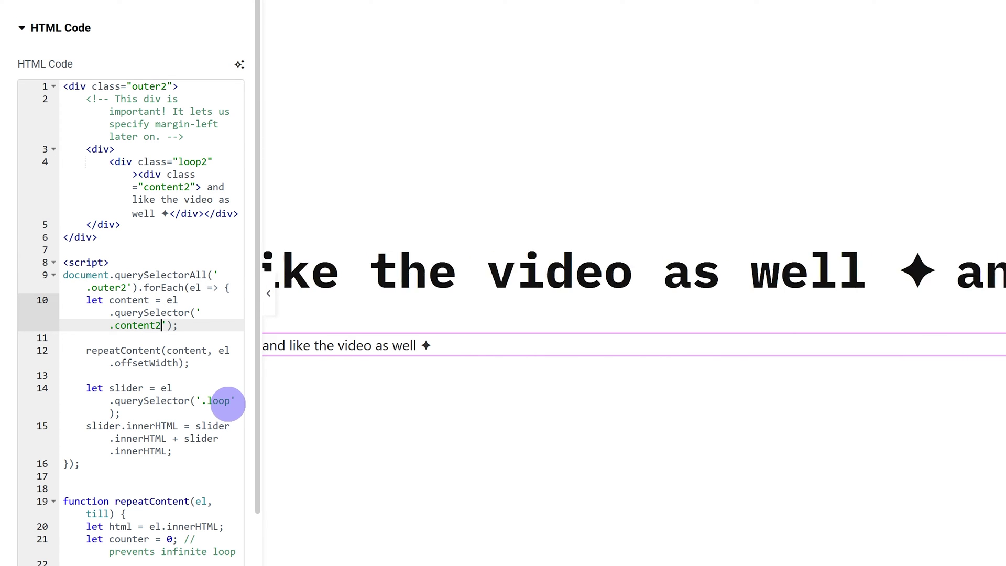
{"action": "left_click", "coordinate": [229, 402]}
{"action": "type", "text": "2"}
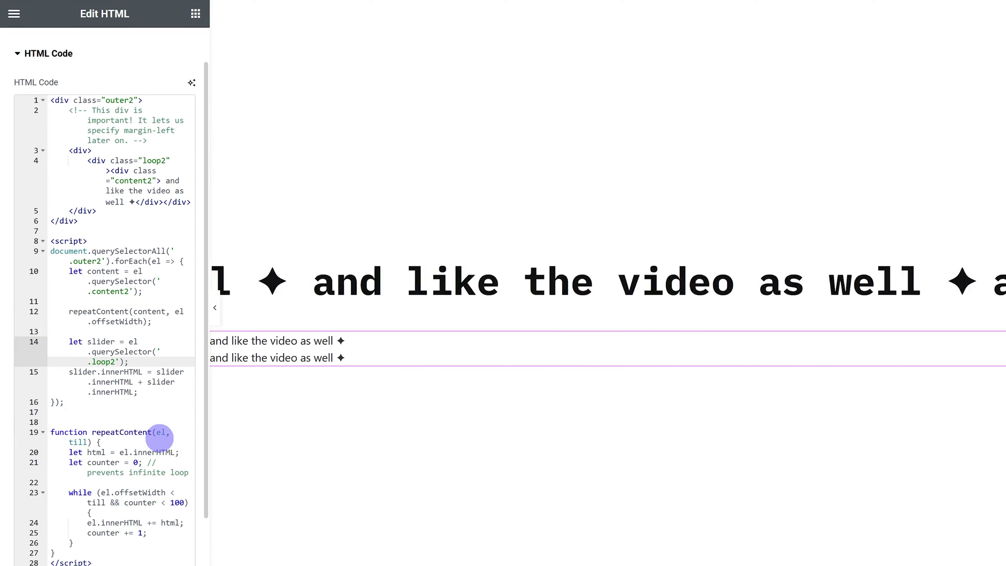
In the duplicate's custom CSS, rename the .content selector to .content2 in both the main and the mobile rule
{"action": "scroll", "coordinate": [160, 438], "scroll_direction": "up", "scroll_amount": 1}
{"action": "left_click", "coordinate": [148, 50]}
{"action": "scroll", "coordinate": [163, 519], "scroll_direction": "down", "scroll_amount": 4}
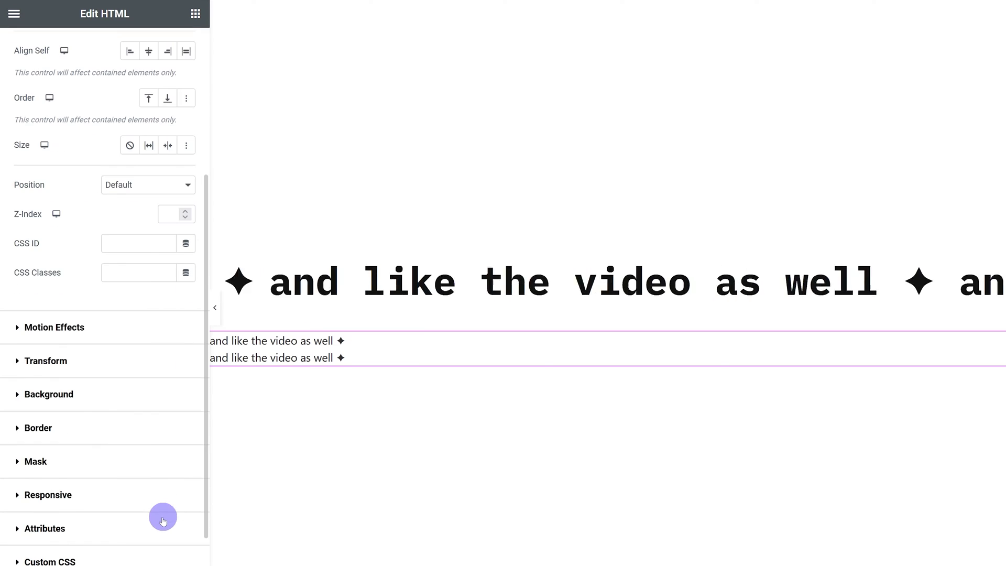
{"action": "scroll", "coordinate": [163, 519], "scroll_direction": "down", "scroll_amount": 2}
{"action": "left_click", "coordinate": [89, 481]}
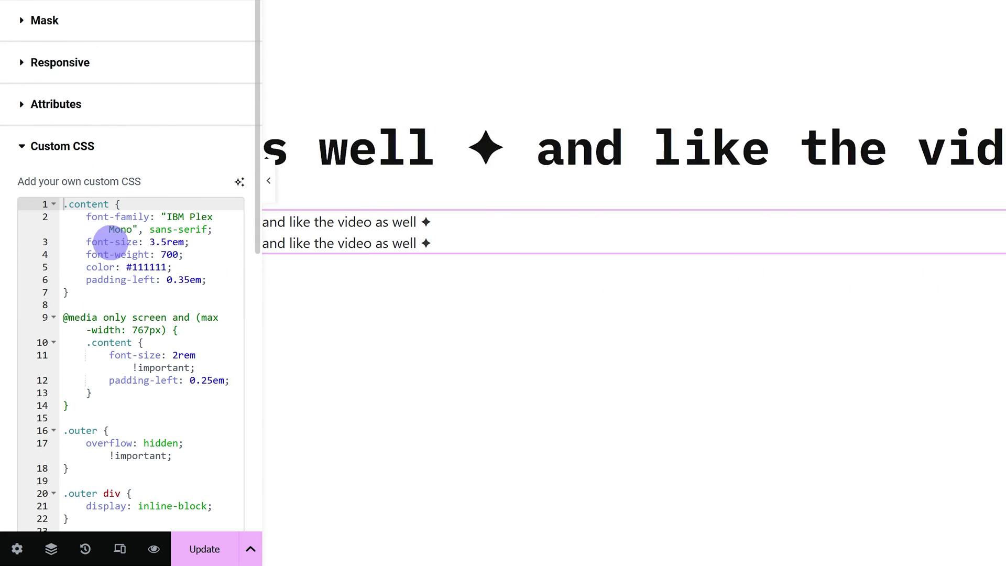
{"action": "left_click", "coordinate": [109, 204]}
{"action": "type", "text": "2"}
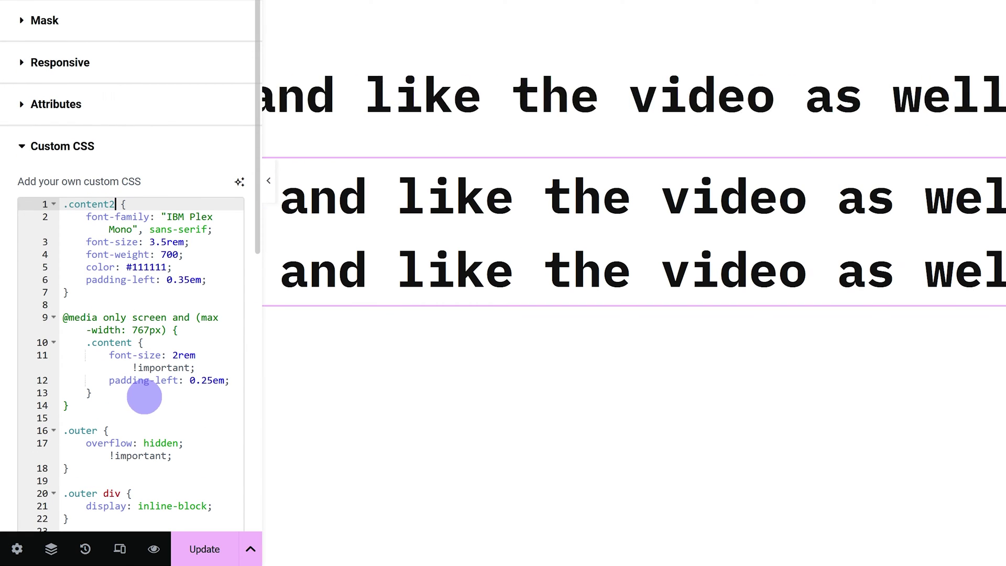
{"action": "left_click", "coordinate": [134, 342]}
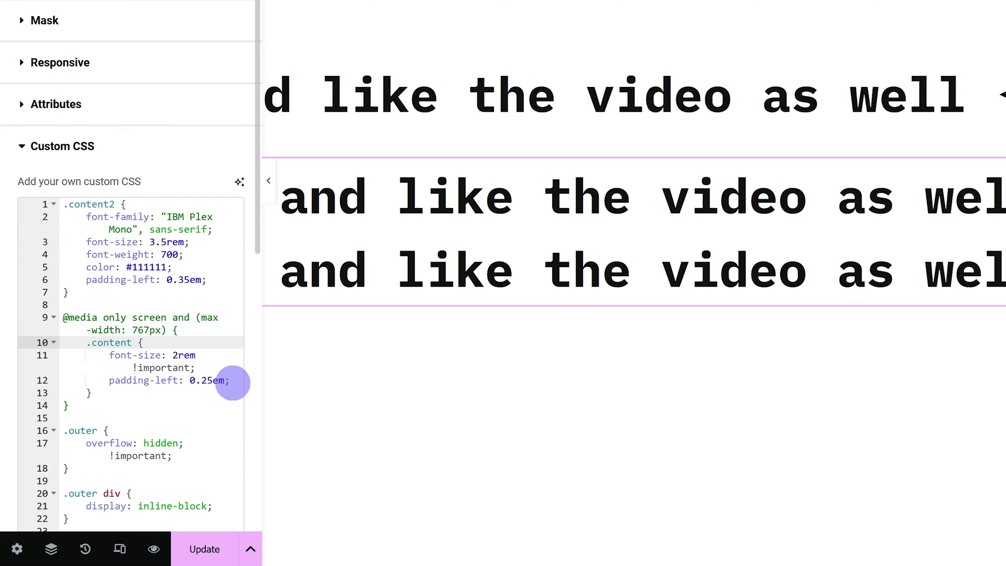
{"action": "type", "text": "2"}
Rename the .outer and .outer div selectors to .outer2 and .outer2 div in the custom CSS
{"action": "scroll", "coordinate": [157, 326], "scroll_direction": "down", "scroll_amount": 3}
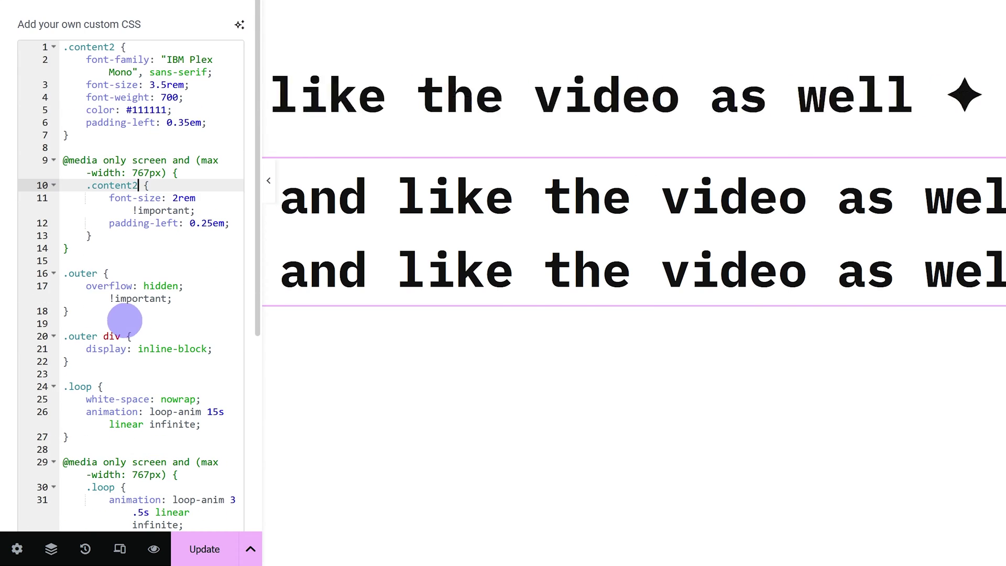
{"action": "left_click", "coordinate": [101, 273]}
{"action": "type", "text": "2"}
{"action": "left_click", "coordinate": [97, 336]}
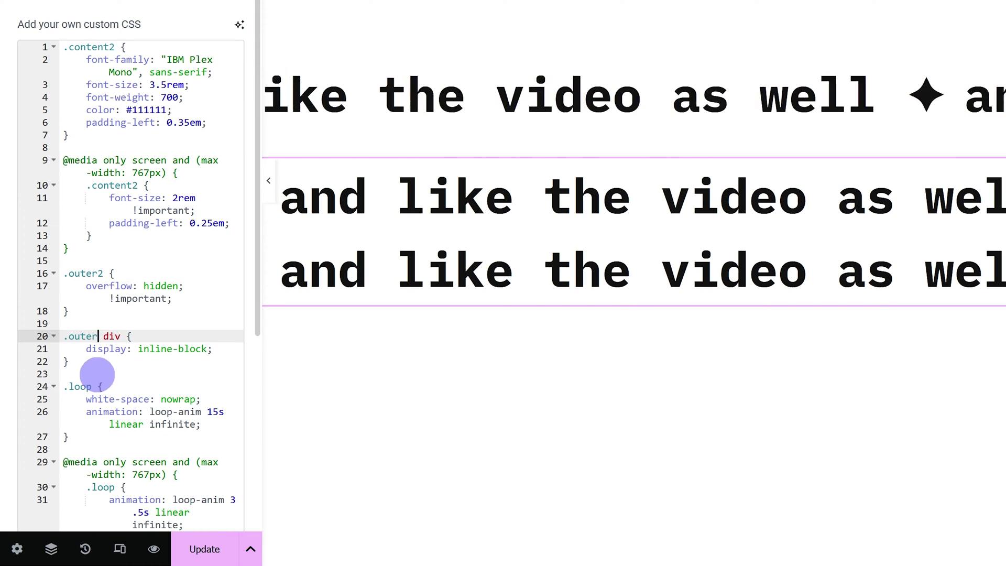
{"action": "type", "text": "2"}
Rename the .loop selector to .loop2 in both the main and the mobile rule, and update the page
{"action": "left_click", "coordinate": [92, 387]}
{"action": "type", "text": "2"}
{"action": "scroll", "coordinate": [157, 391], "scroll_direction": "down", "scroll_amount": 3}
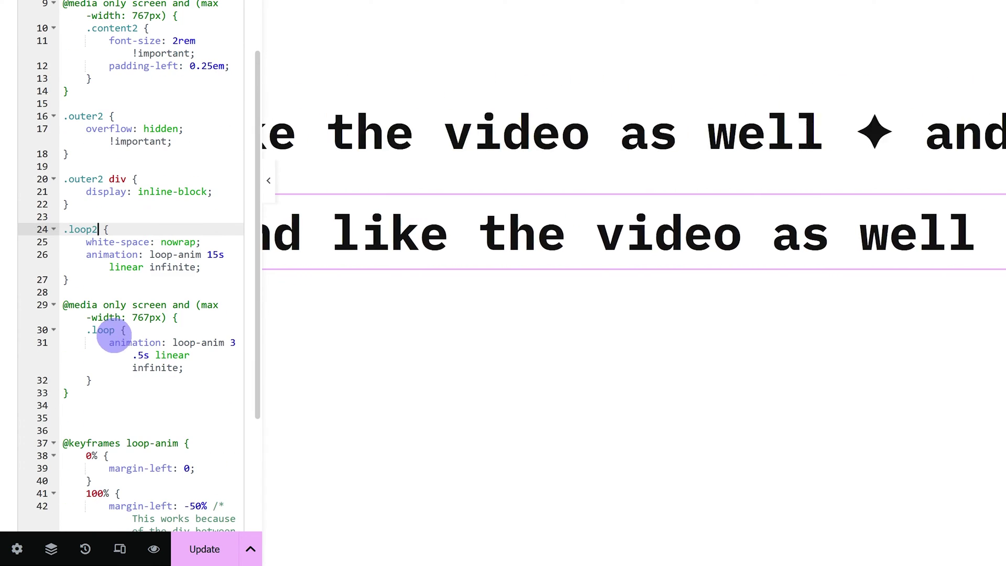
{"action": "left_click", "coordinate": [115, 332]}
{"action": "type", "text": "2"}
{"action": "scroll", "coordinate": [128, 367], "scroll_direction": "down", "scroll_amount": 3}
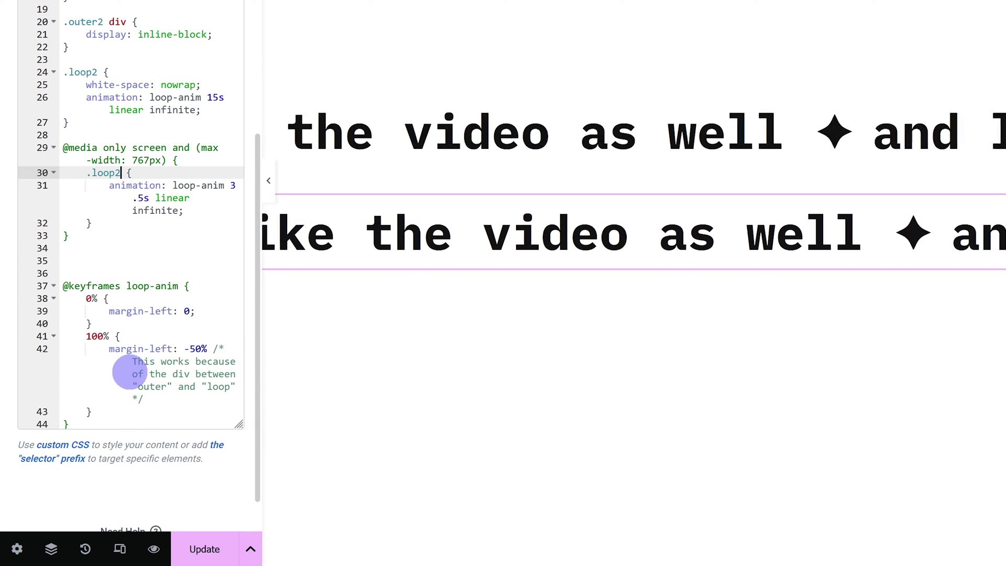
{"action": "left_click", "coordinate": [203, 546]}
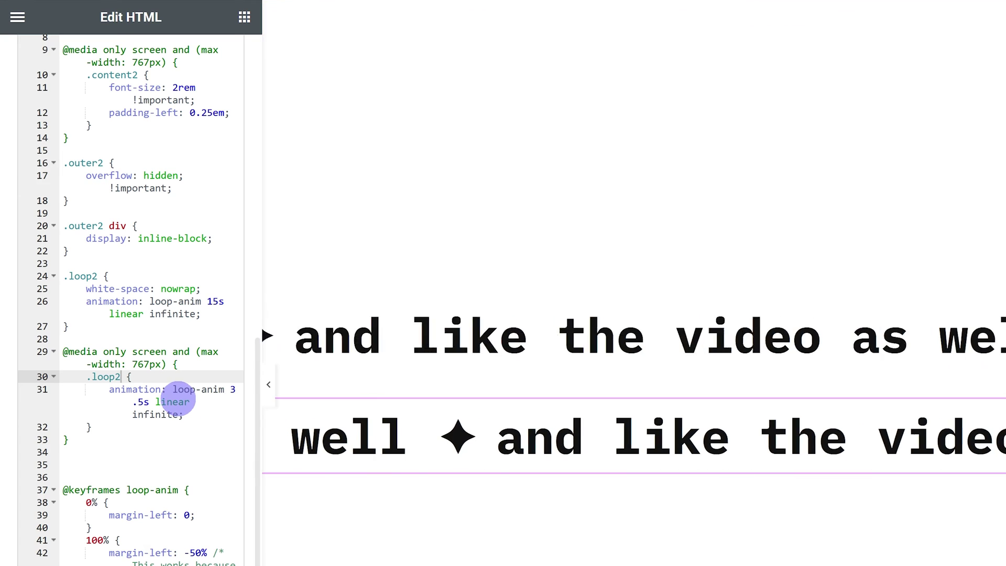
Try renaming the content2 class to daisies in the duplicate's HTML code
{"action": "scroll", "coordinate": [176, 387], "scroll_direction": "up", "scroll_amount": 10}
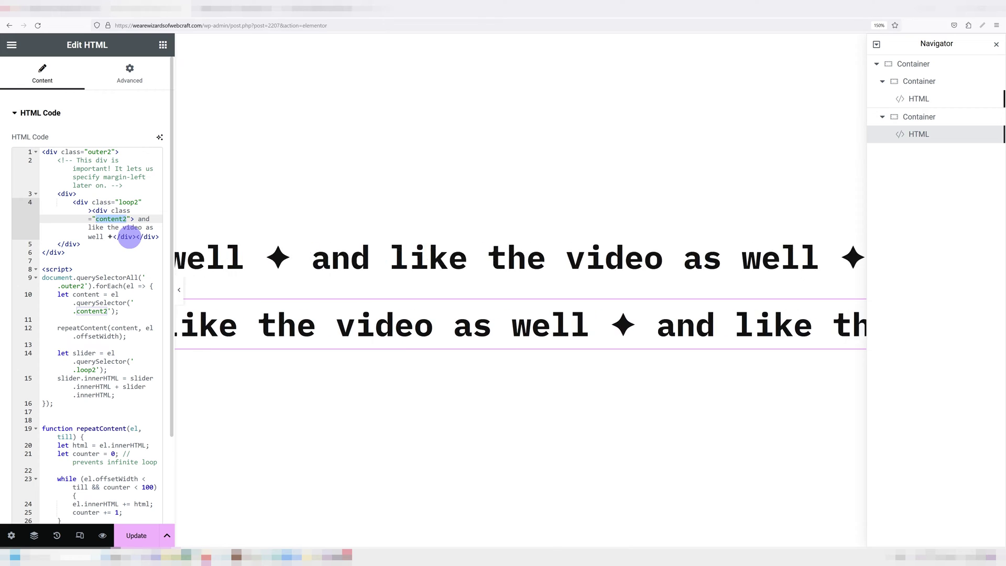
{"action": "type", "text": "da"}
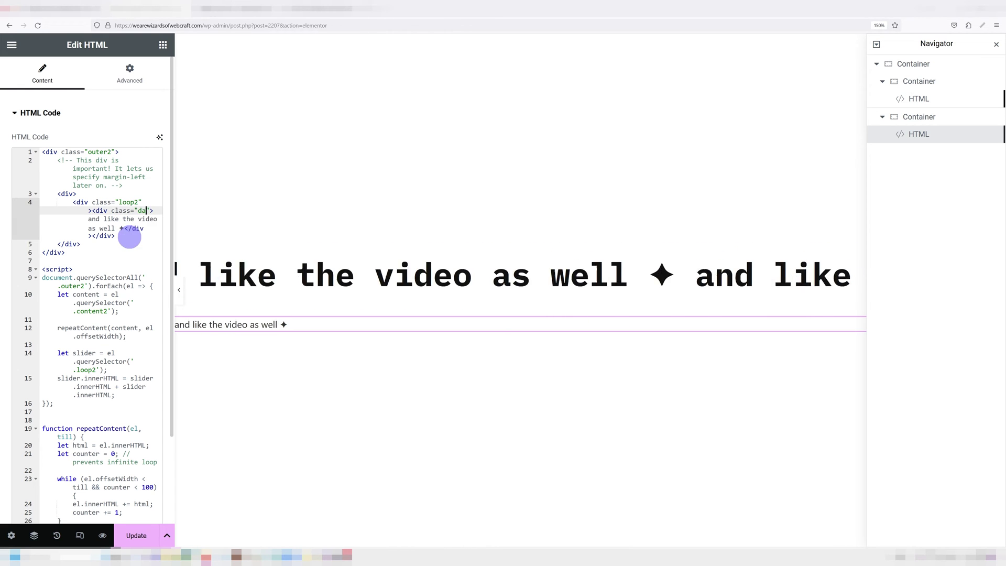
{"action": "type", "text": "isies"}
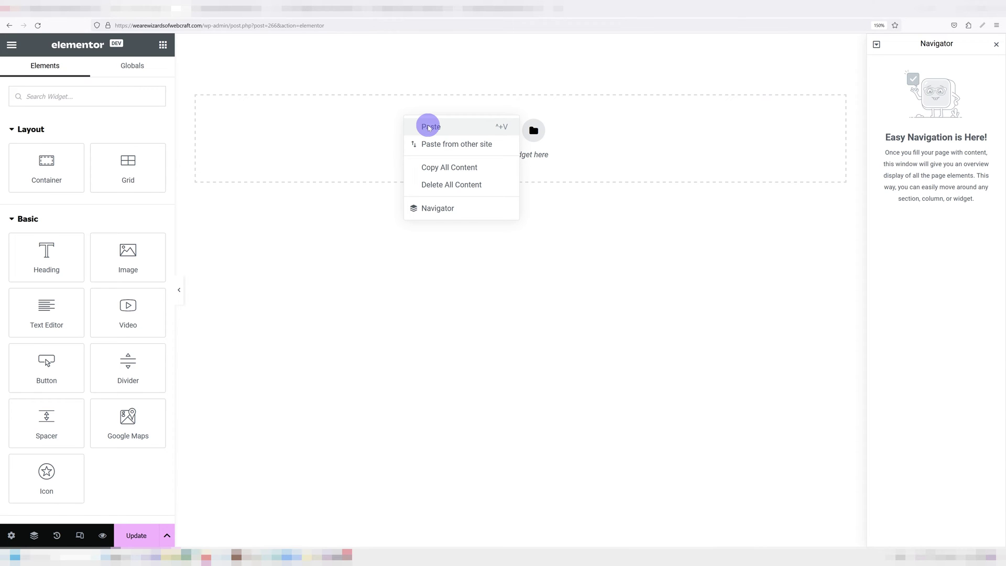
Paste the copied sliding-text container into the other, empty page and select its text banner
{"action": "left_click", "coordinate": [429, 128]}
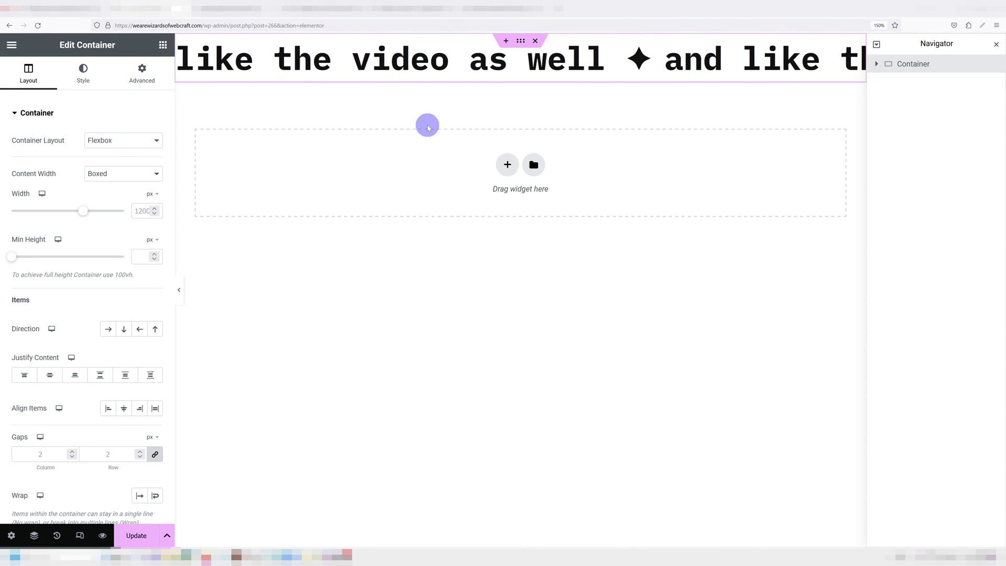
{"action": "left_click", "coordinate": [387, 65]}
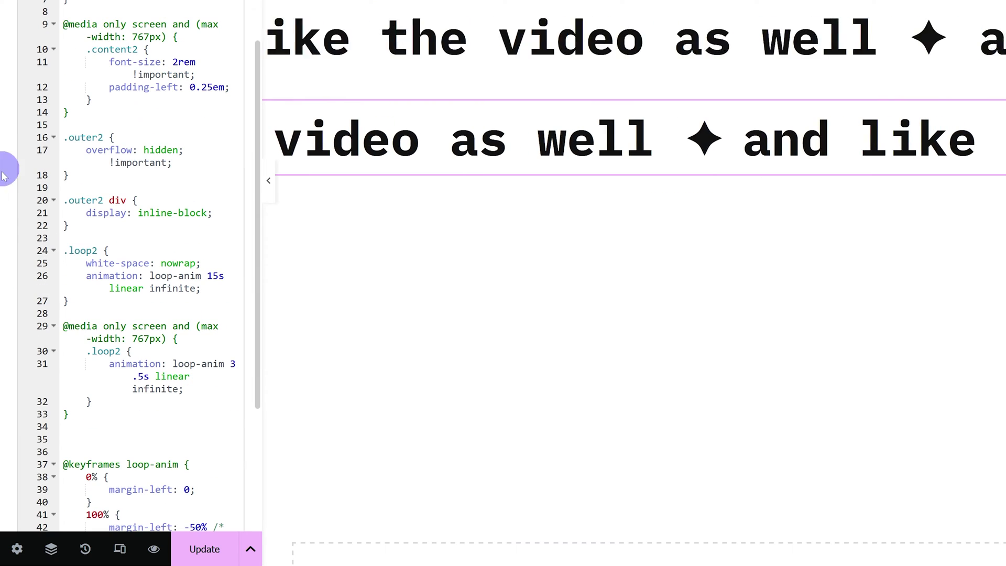
Add animation-direction: reverse to the main .loop2 rule in the second banner's custom CSS
{"action": "left_click", "coordinate": [207, 289]}
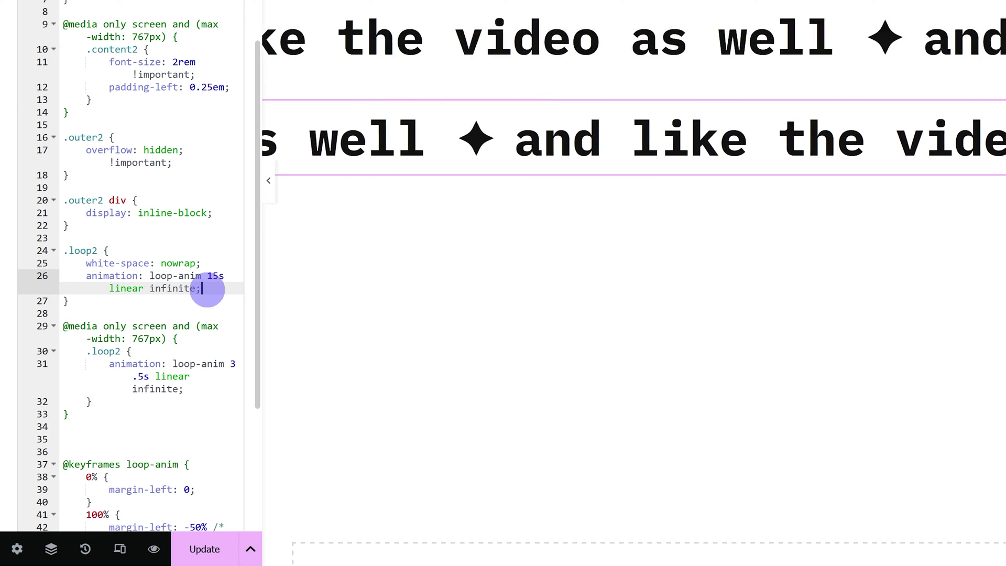
{"action": "key", "text": "Return"}
{"action": "type", "text": "ani"}
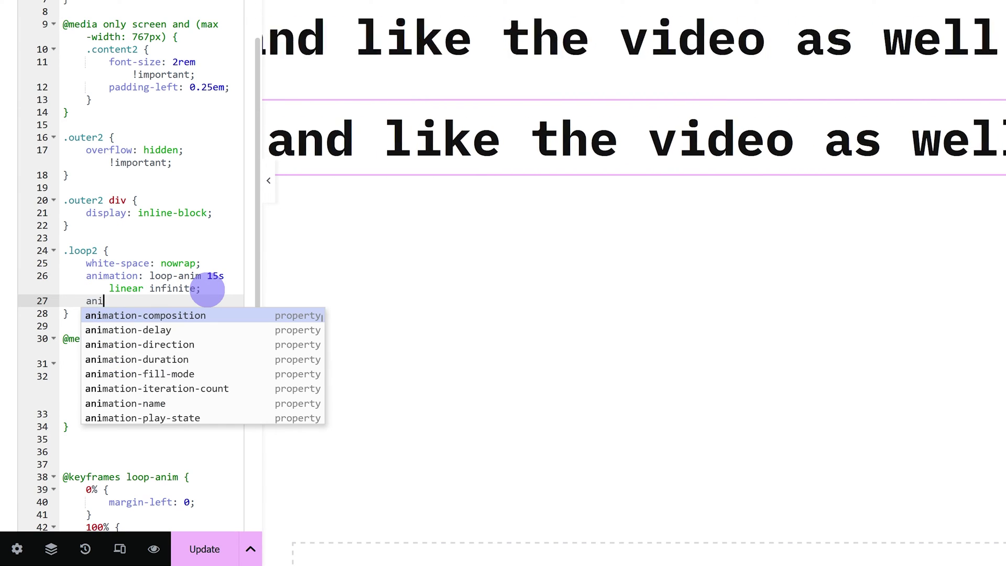
{"action": "type", "text": "mation-direction:"}
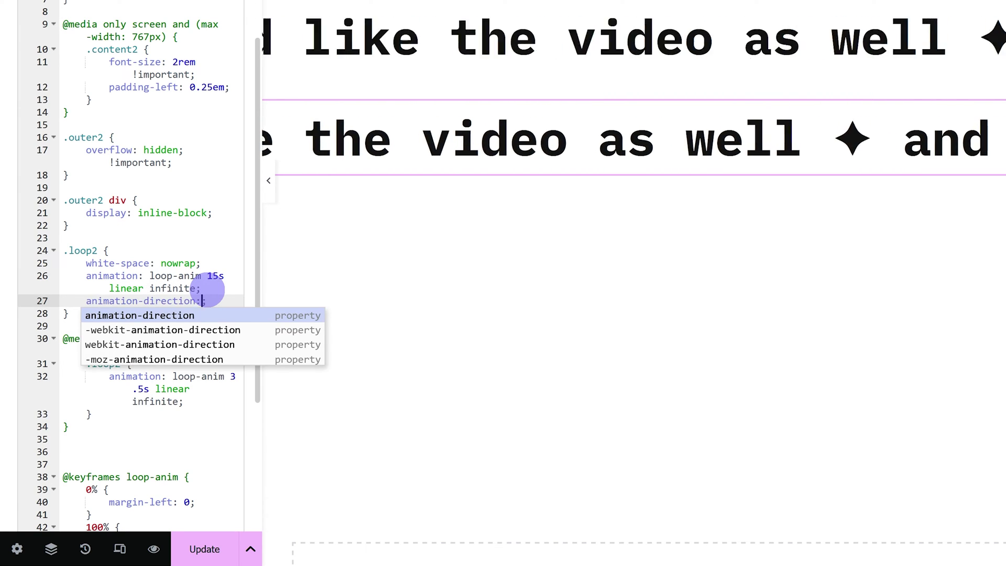
{"action": "type", "text": "reverse"}
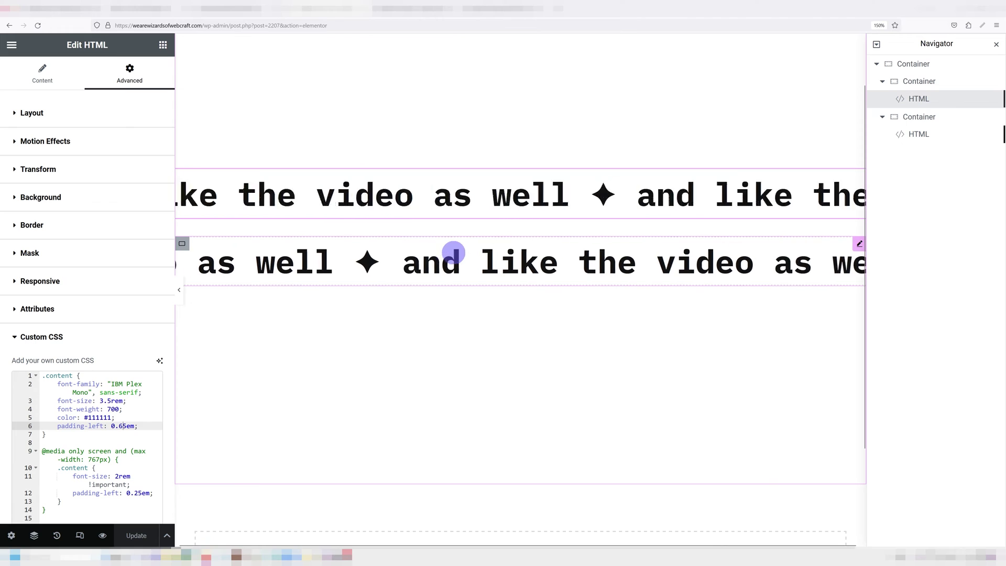
Select the second text banner, update the page and preview the reversed sliding direction
{"action": "left_click", "coordinate": [452, 253]}
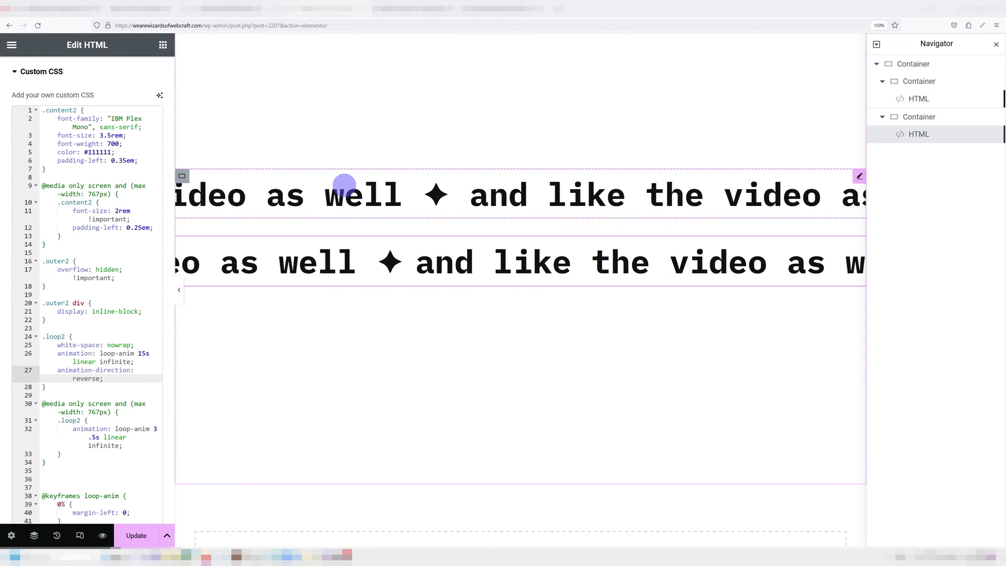
{"action": "left_click", "coordinate": [144, 537]}
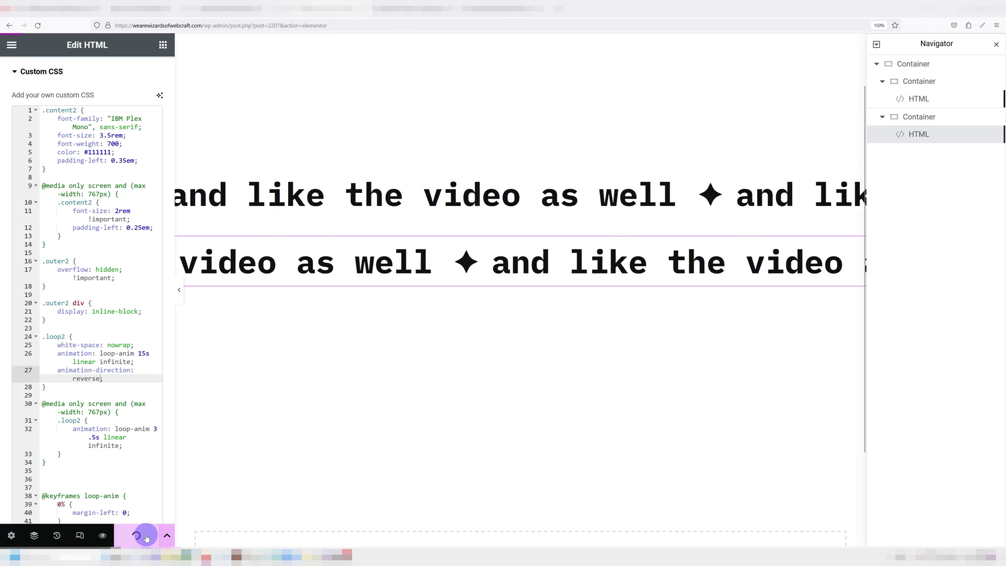
{"action": "left_click", "coordinate": [102, 535]}
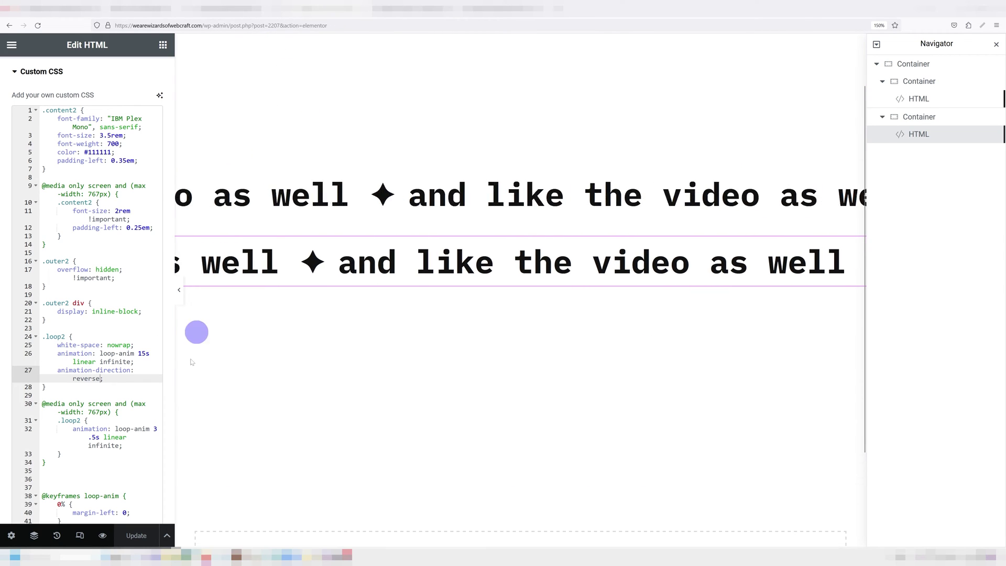
Add animation-direction: reverse to the mobile .loop2 rule in the second banner's custom CSS
{"action": "left_click", "coordinate": [124, 535]}
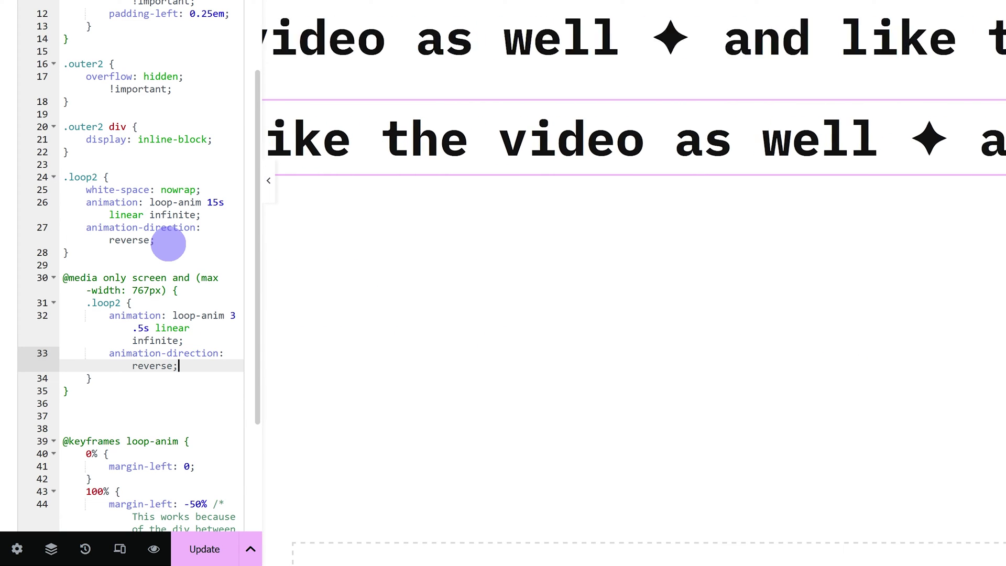
{"action": "left_click_drag", "start_coordinate": [131, 391], "coordinate": [63, 278]}
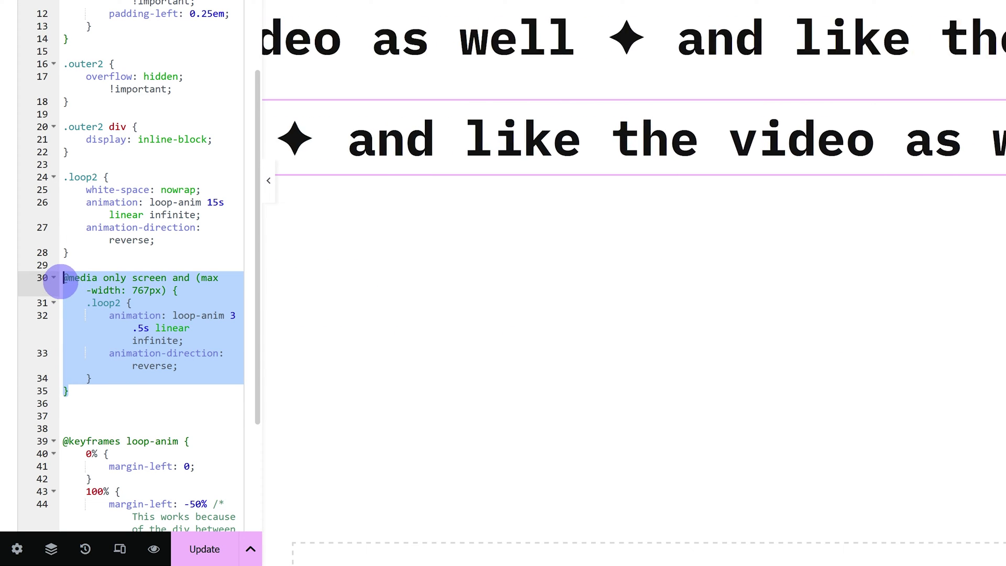
Add transform: rotate(5deg) to the .outer2 rule, below its overflow declaration
{"action": "left_click", "coordinate": [195, 89]}
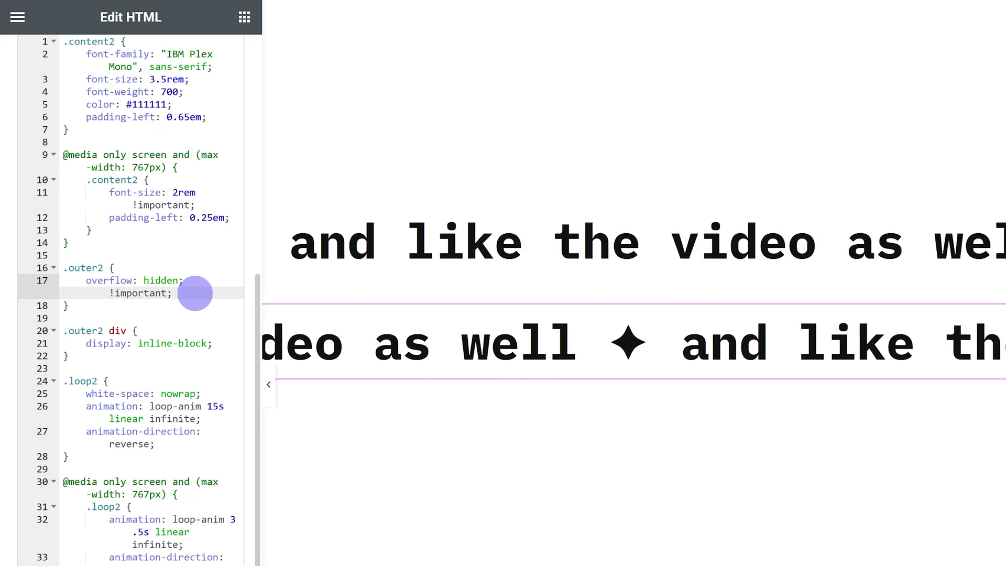
{"action": "key", "text": "Return"}
{"action": "type", "text": "transfo"}
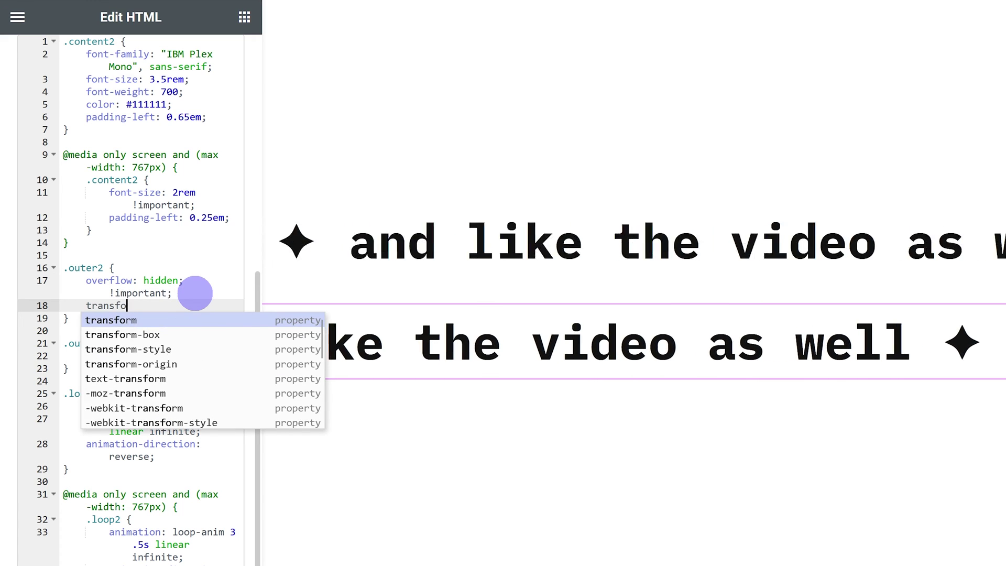
{"action": "type", "text": "rm"}
{"action": "key", "text": "Return"}
{"action": "type", "text": "rotate("}
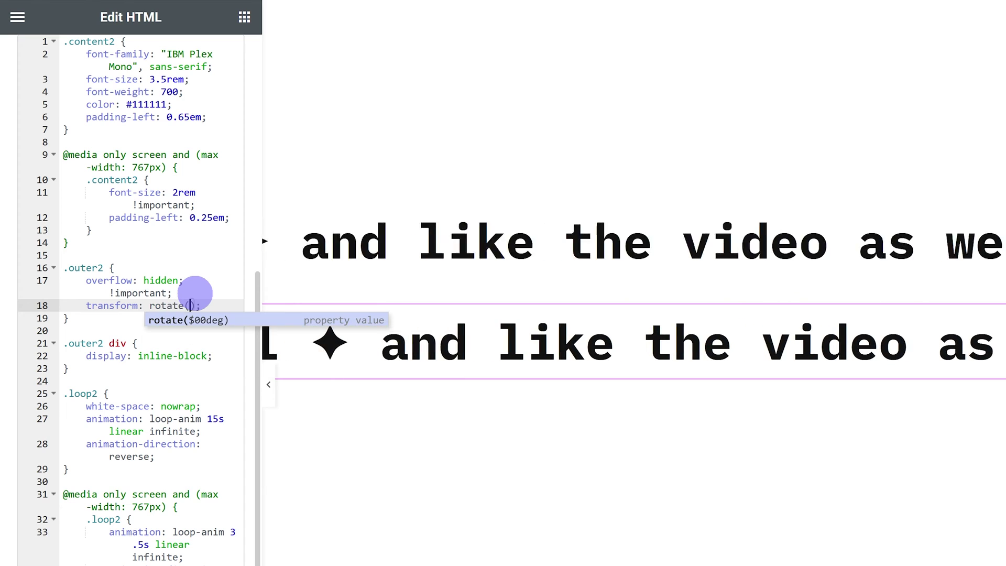
{"action": "type", "text": "5de"}
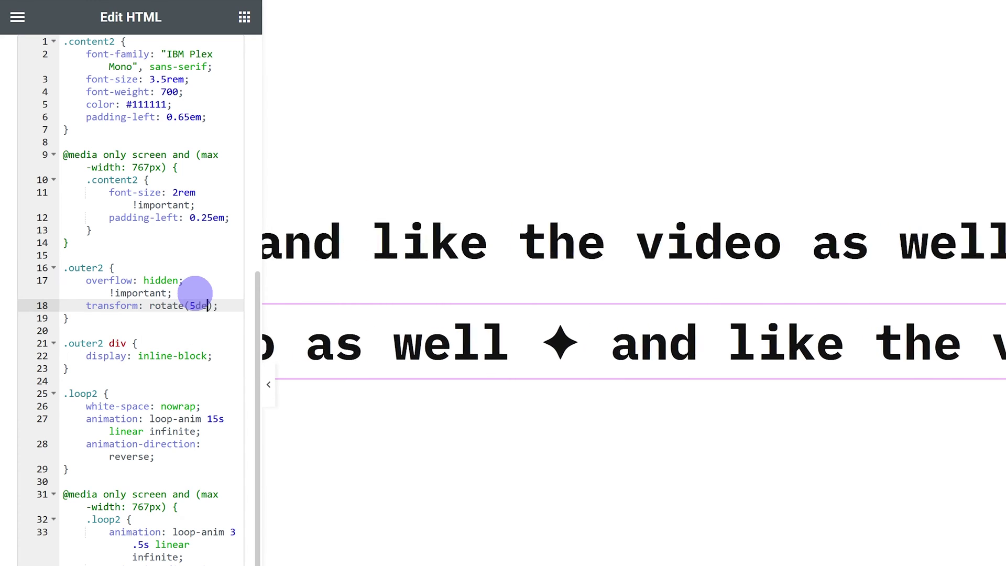
{"action": "type", "text": "g)"}
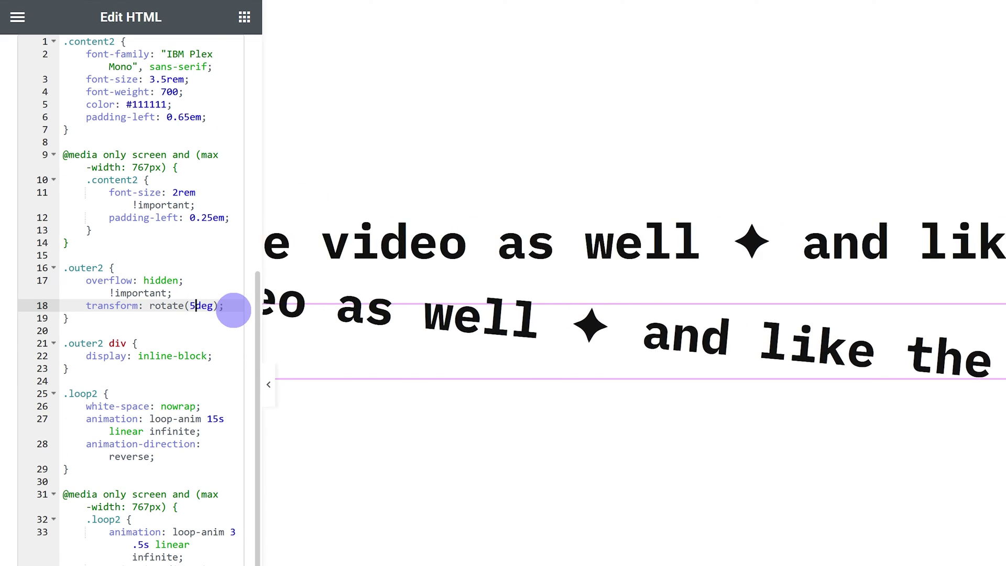
Set the .outer2 rotation to -3deg, update the page, preview it and return to the editor
{"action": "key", "text": "BackSpace"}
{"action": "type", "text": "-3"}
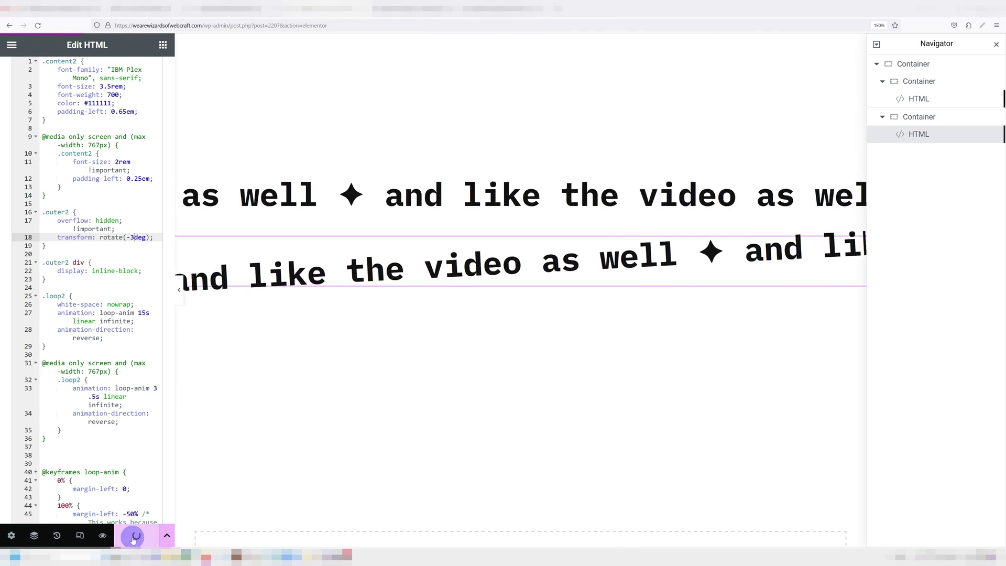
{"action": "left_click", "coordinate": [102, 535]}
{"action": "key", "text": "ctrl+shift+Tab"}
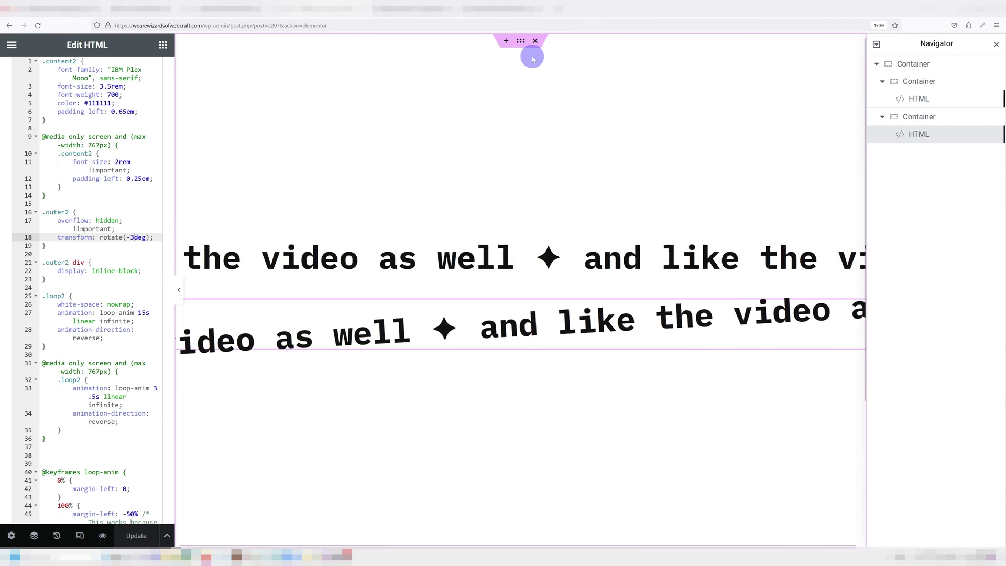
Set the content width of the second banner's container to Full Width, update the page and switch to its preview
{"action": "left_click", "coordinate": [521, 44]}
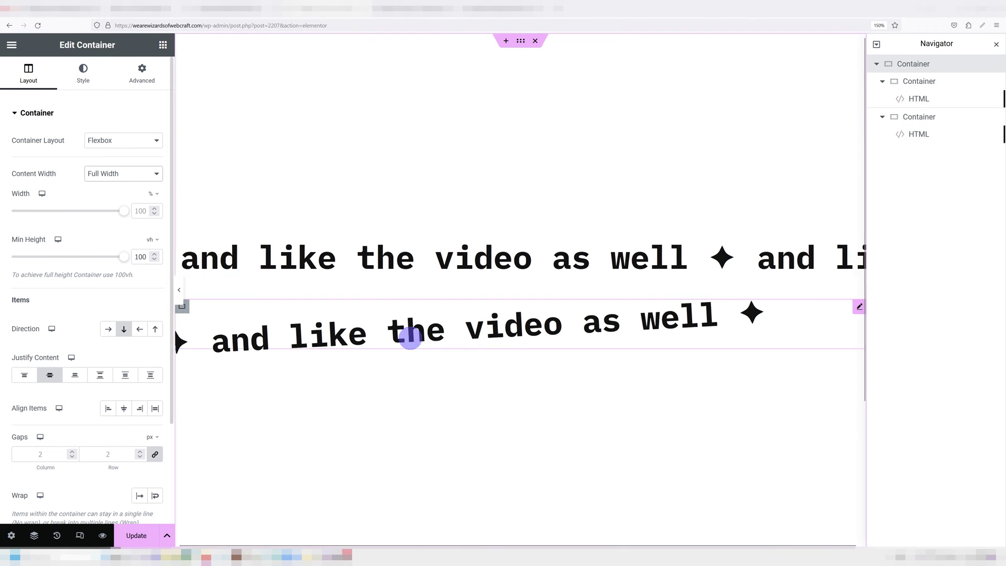
{"action": "scroll", "coordinate": [426, 341], "scroll_direction": "down", "scroll_amount": 3}
{"action": "left_click", "coordinate": [182, 180]}
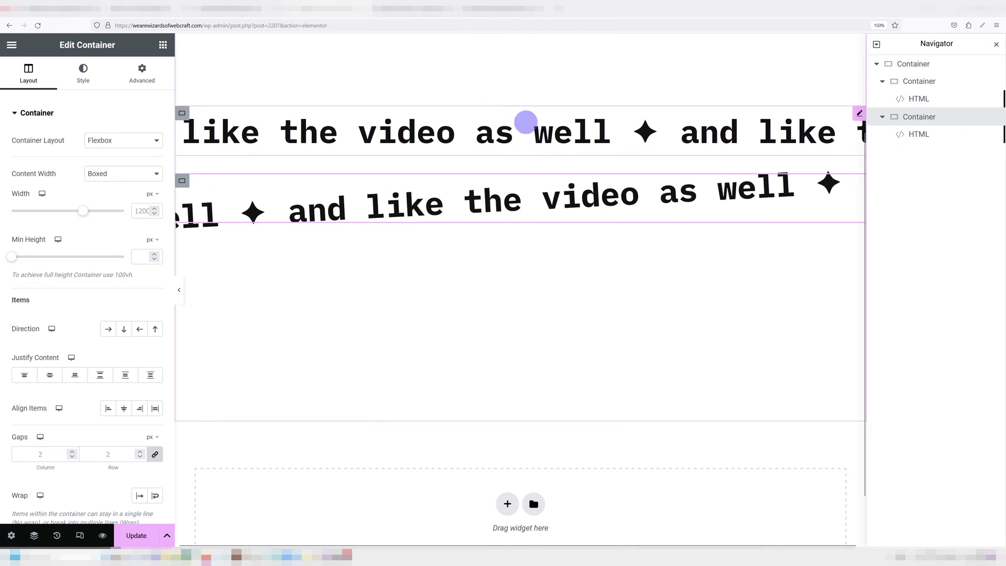
{"action": "scroll", "coordinate": [328, 198], "scroll_direction": "up", "scroll_amount": 2}
{"action": "left_click", "coordinate": [100, 173]}
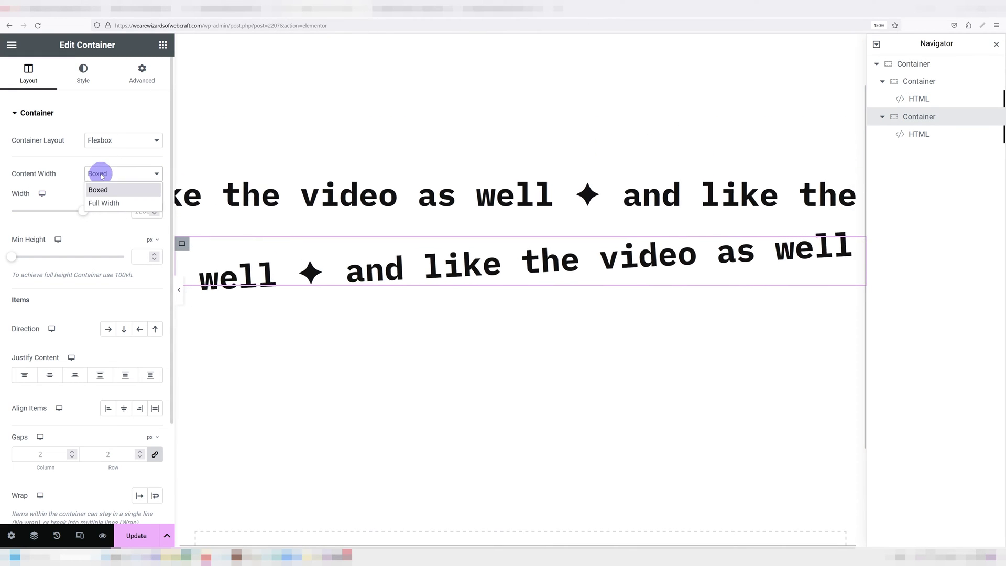
{"action": "left_click", "coordinate": [104, 203]}
{"action": "left_click", "coordinate": [136, 535]}
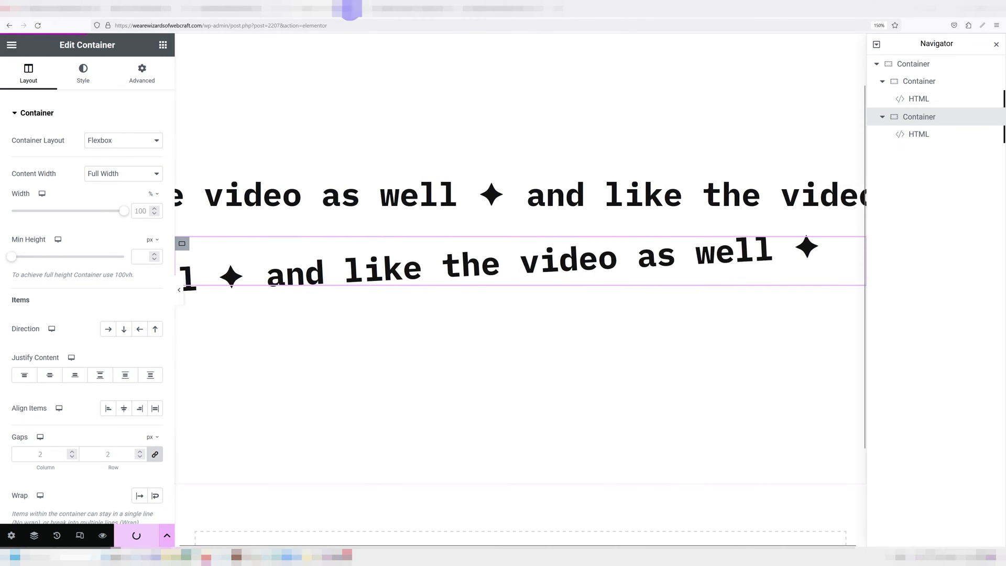
{"action": "left_click", "coordinate": [351, 8]}
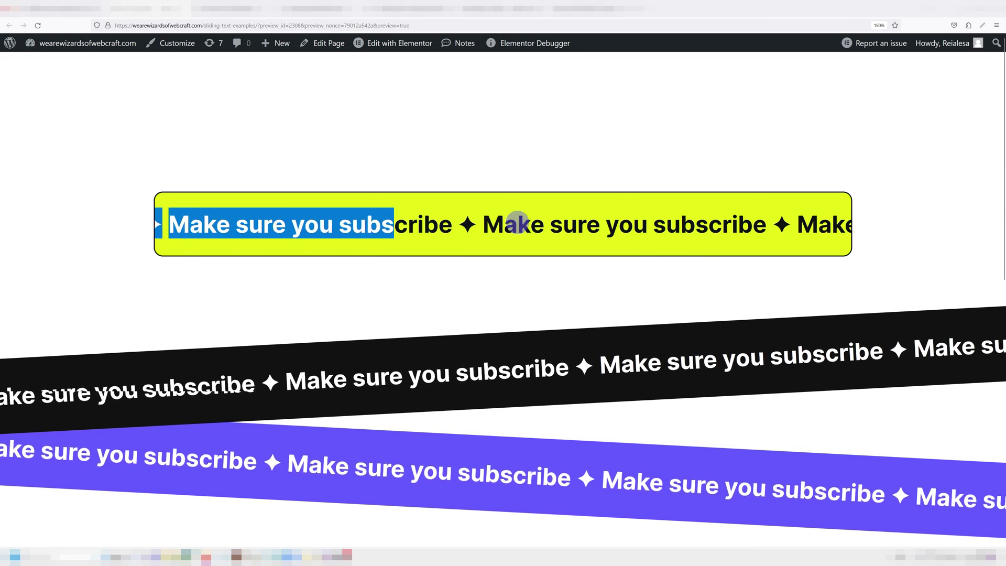
{"action": "left_click", "coordinate": [517, 221]}
{"action": "left_click_drag", "start_coordinate": [964, 252], "coordinate": [297, 290]}
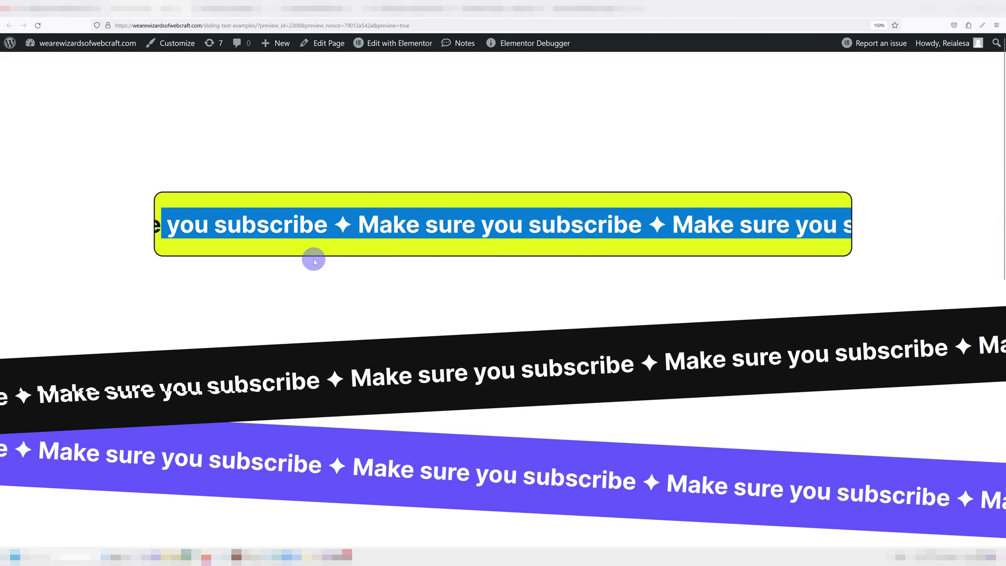